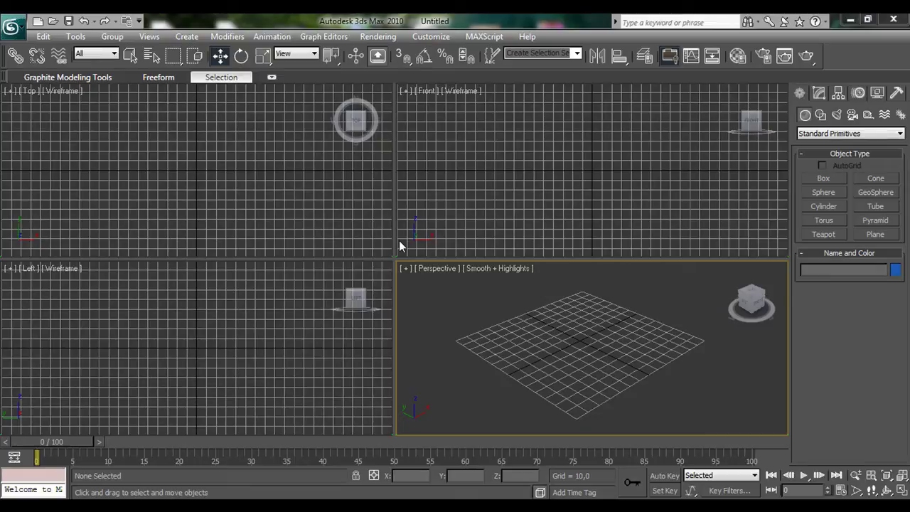
Step: Maximize the perspective view and create a plane of about 139 by 137 units covering the home grid
middle_click_drag(518, 332, 537, 330)
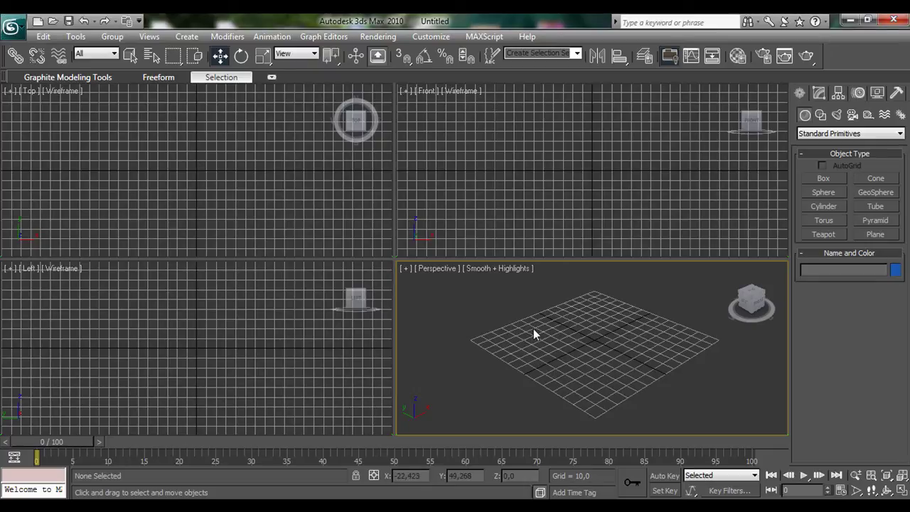
key("alt+w")
middle_click_drag(397, 285, 423, 270)
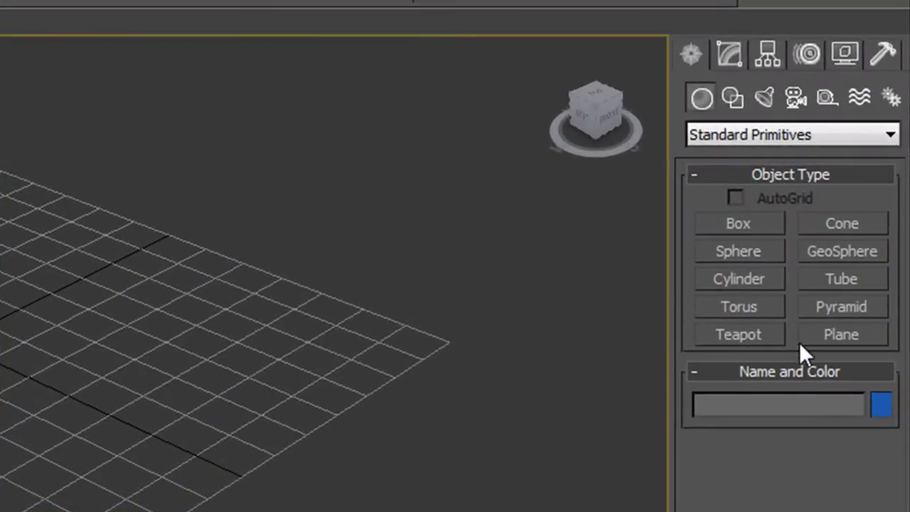
left_click(824, 335)
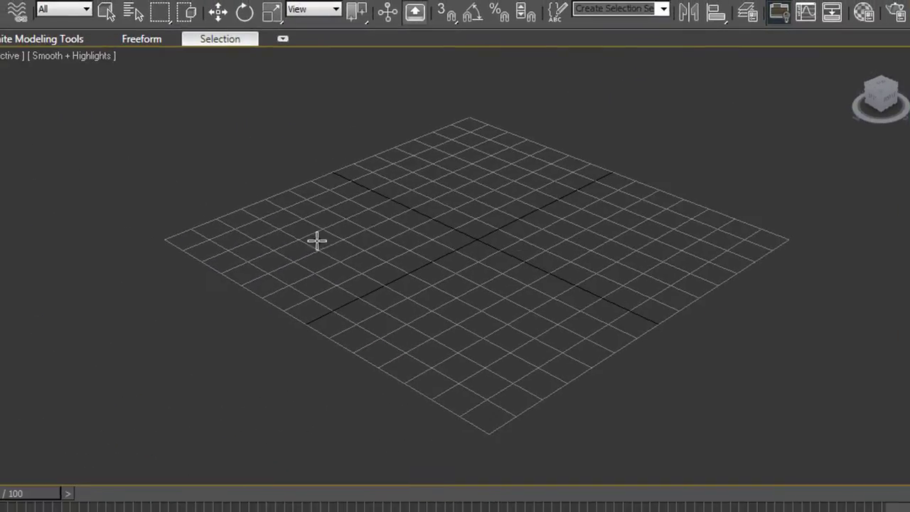
left_click_drag(166, 239, 774, 242)
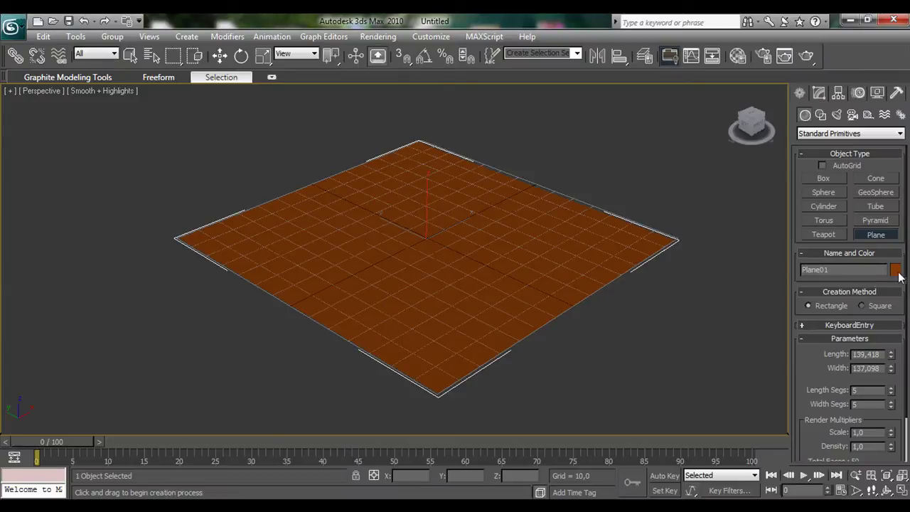
Step: Change the plane's object color to blue
left_click(895, 270)
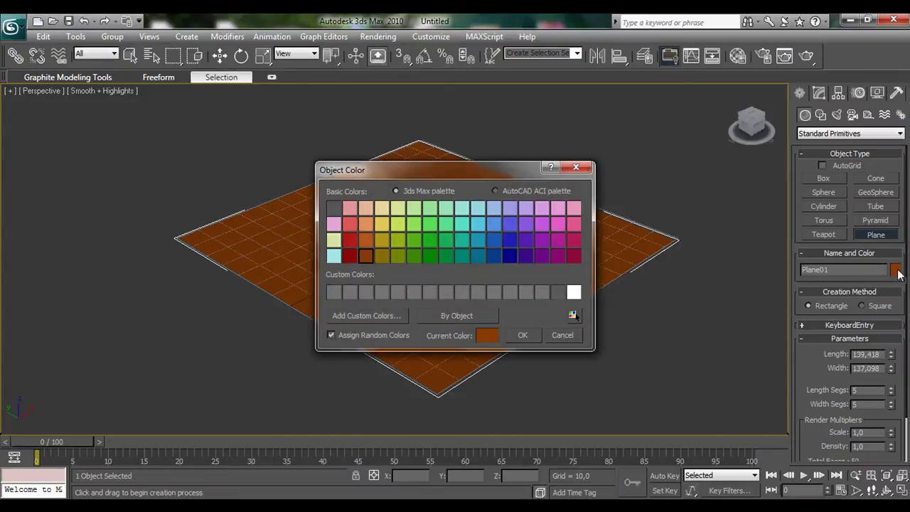
left_click(495, 244)
left_click(523, 335)
middle_click_drag(655, 200, 644, 201)
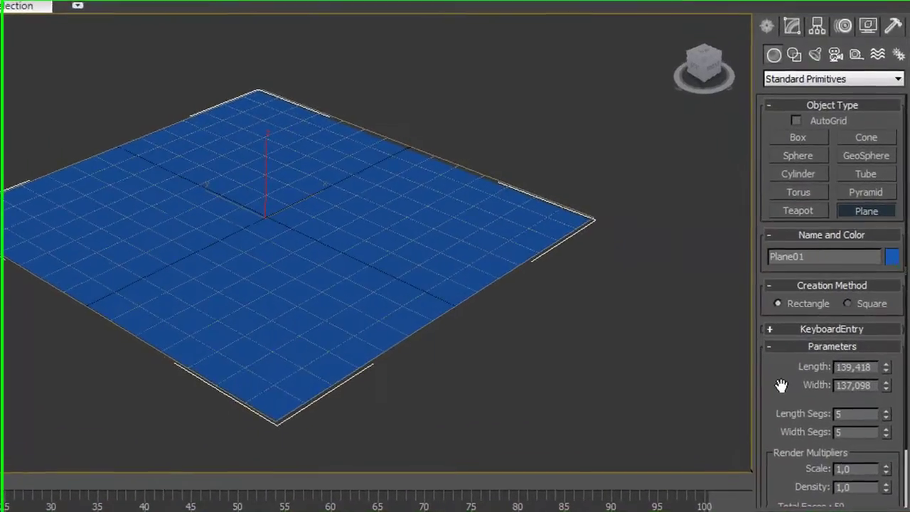
Step: Make all of the plane's parameters visible at once and enter 1 for its segments
left_click_drag(781, 385, 807, 329)
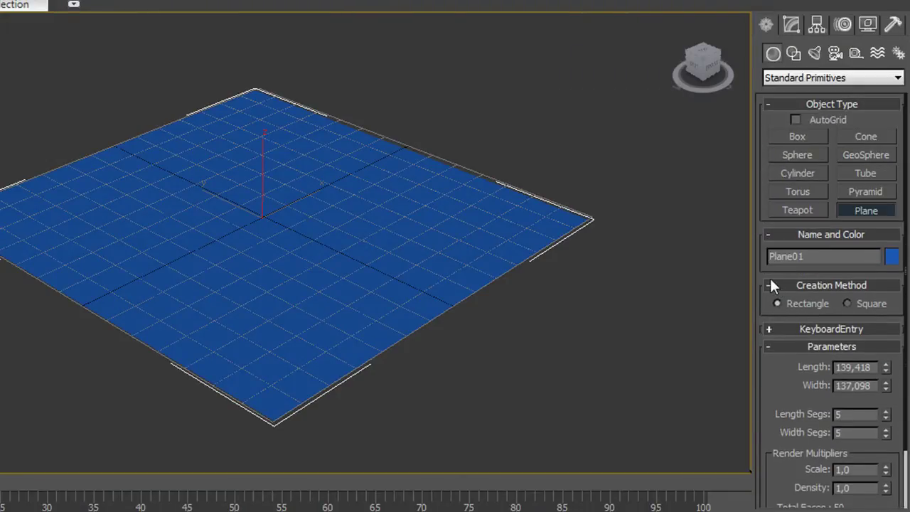
left_click_drag(752, 273, 684, 270)
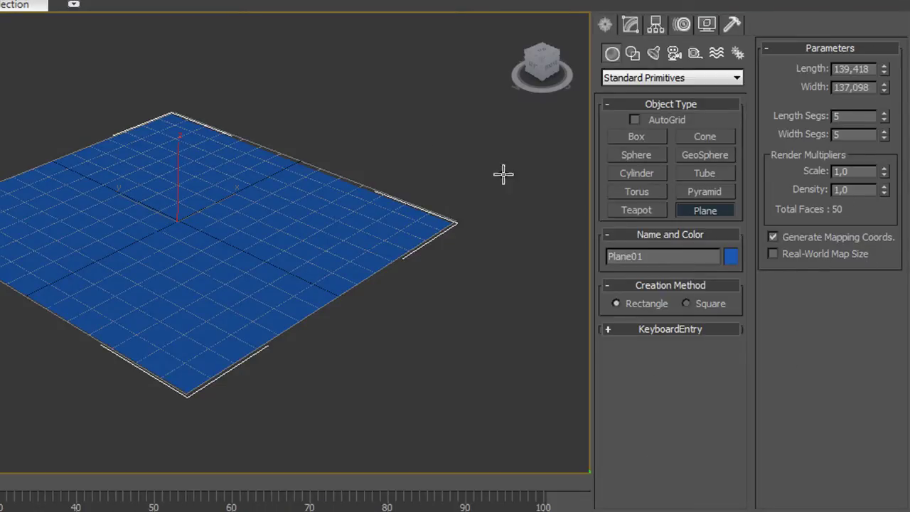
mouse_move(355, 95)
middle_mouse_down()
mouse_move(349, 110)
mouse_move(360, 93)
middle_mouse_up()
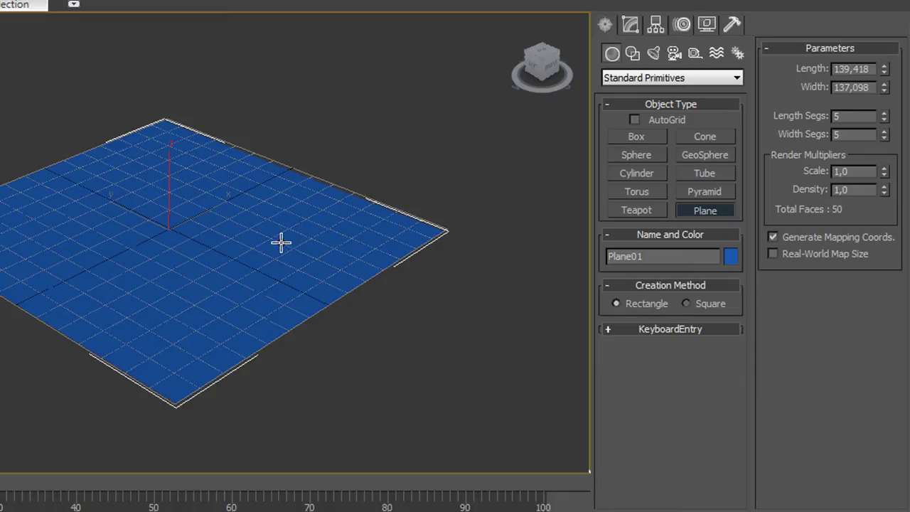
middle_click_drag(396, 160, 392, 165)
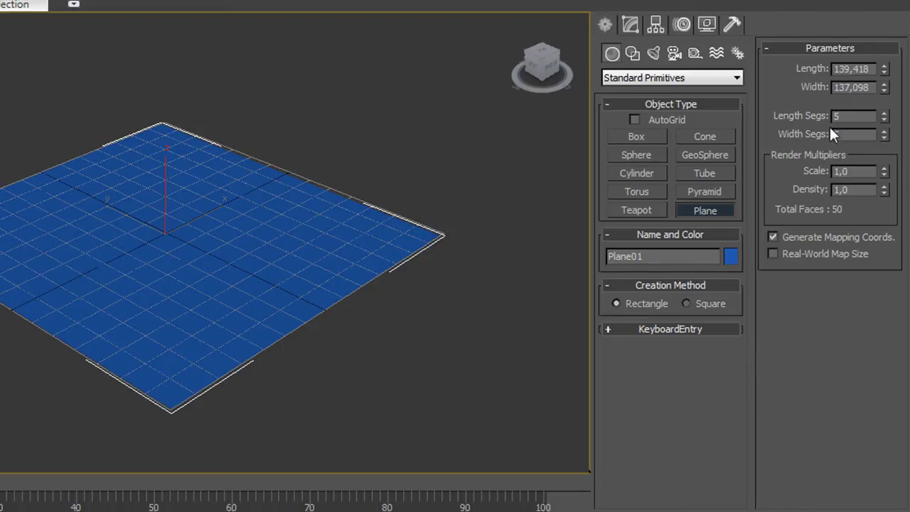
type("1")
key("Tab")
key("Return")
Step: Create a reactor Water space warp spanning the plane from its far corner to its near corner
left_click(717, 55)
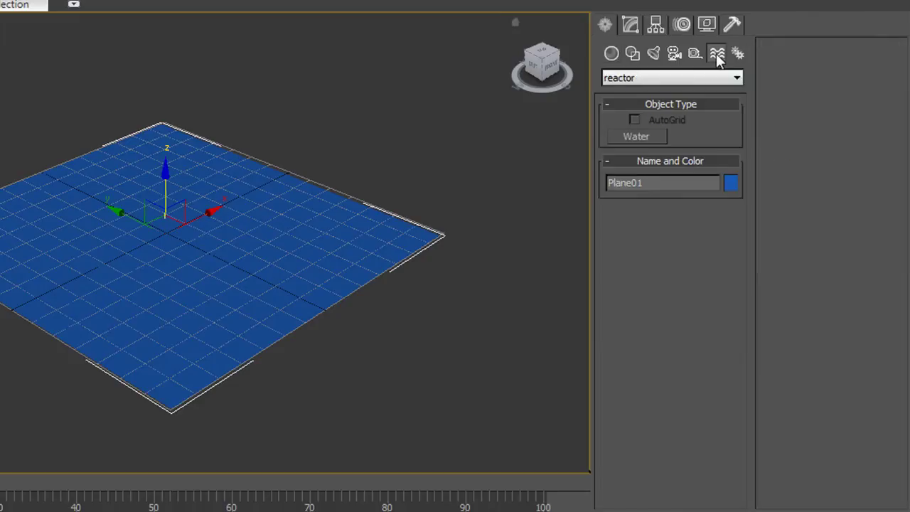
left_click(638, 136)
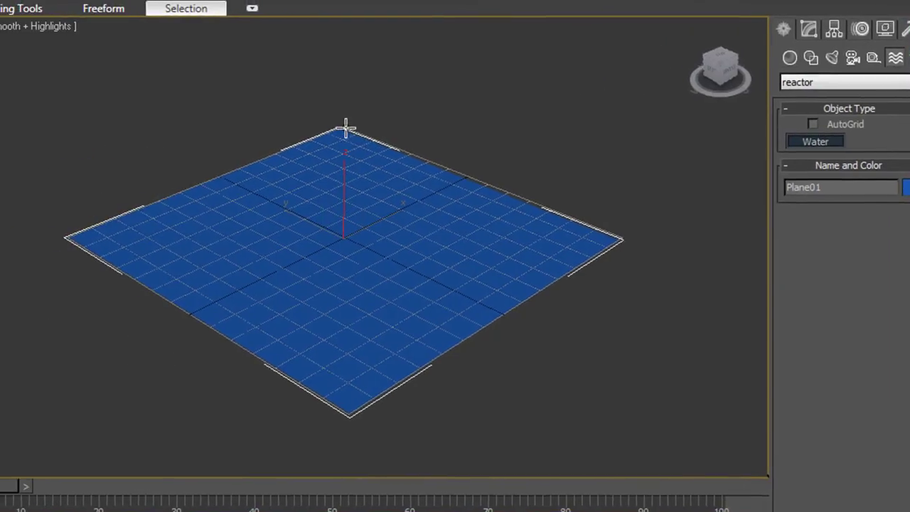
left_click_drag(340, 128, 349, 415)
middle_click_drag(524, 200, 503, 206, "alt")
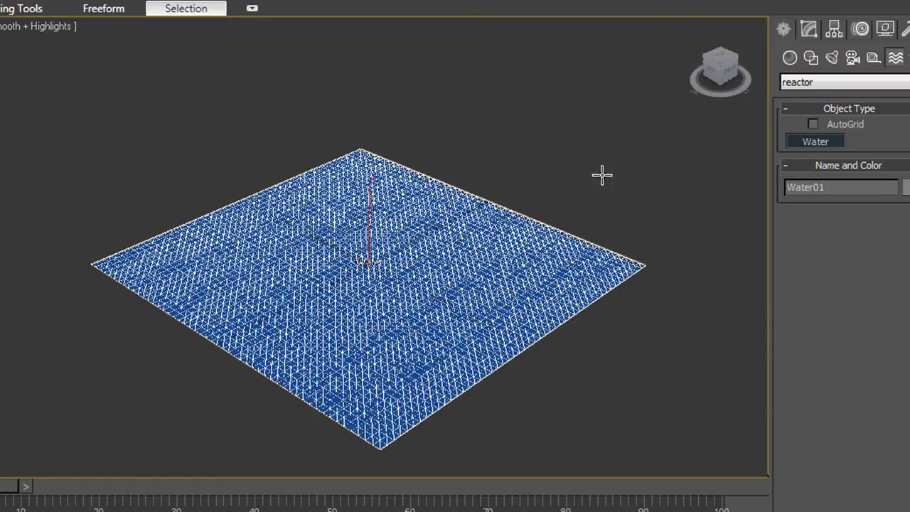
middle_click_drag(571, 144, 601, 153)
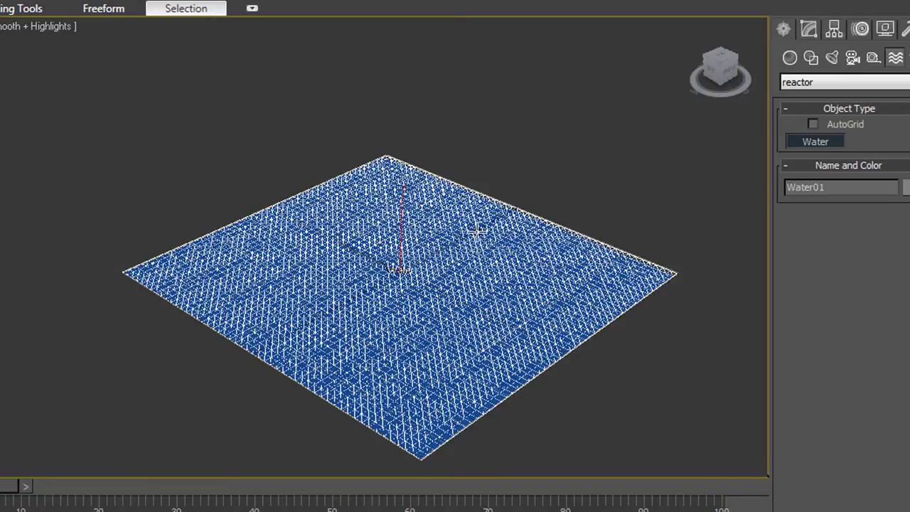
Step: Create a tall, narrow cylinder standing on the water surface, off to one side of its center
left_click(796, 56)
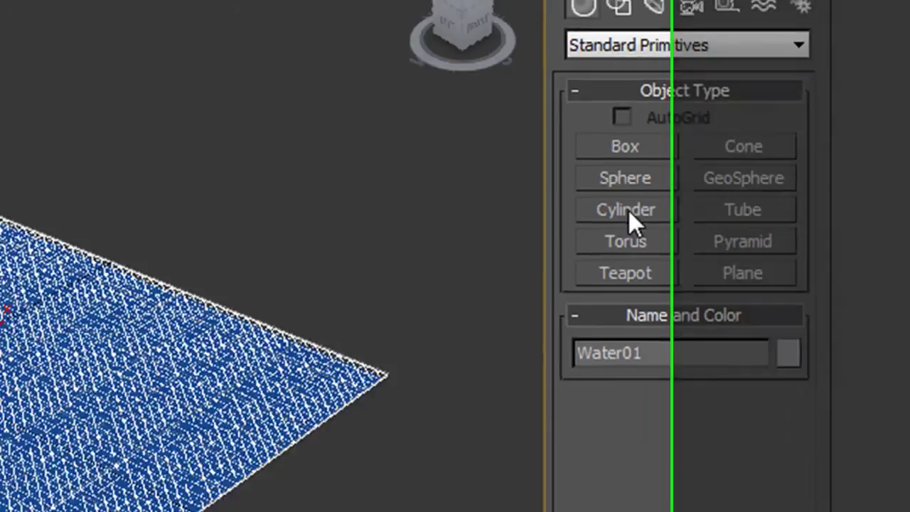
left_click(563, 221)
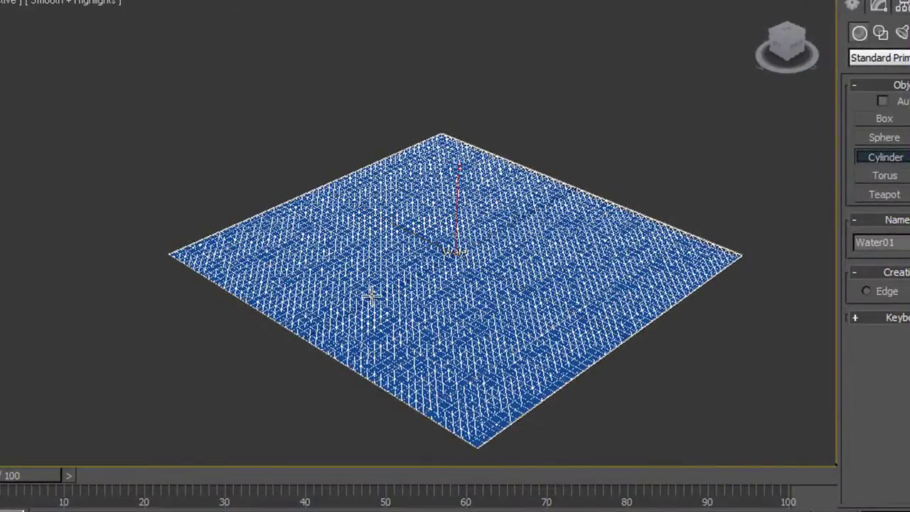
mouse_move(362, 293)
left_mouse_down()
mouse_move(386, 305)
mouse_move(373, 304)
left_mouse_up()
left_click(379, 197)
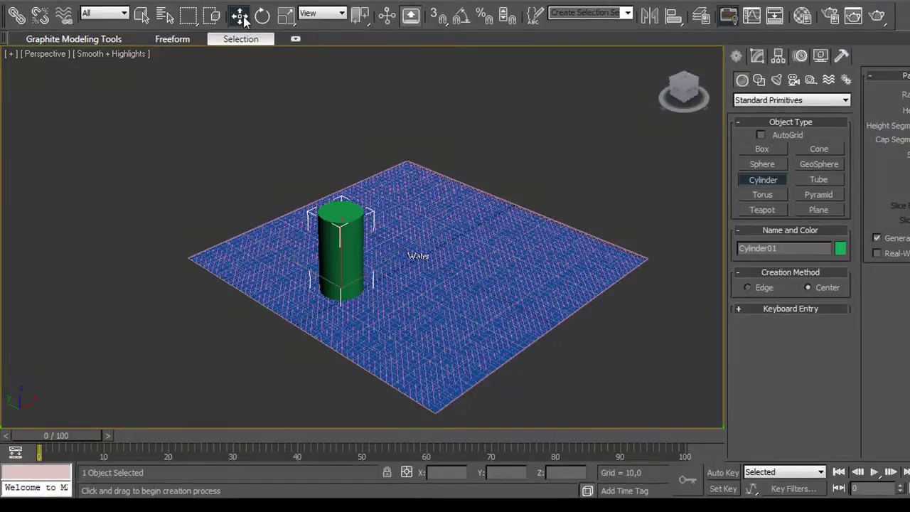
Step: Lower the cylinder to about -12.6 in Z, move it to about 99.3 in Y beyond the water's edge, and deselect it
left_click(240, 15)
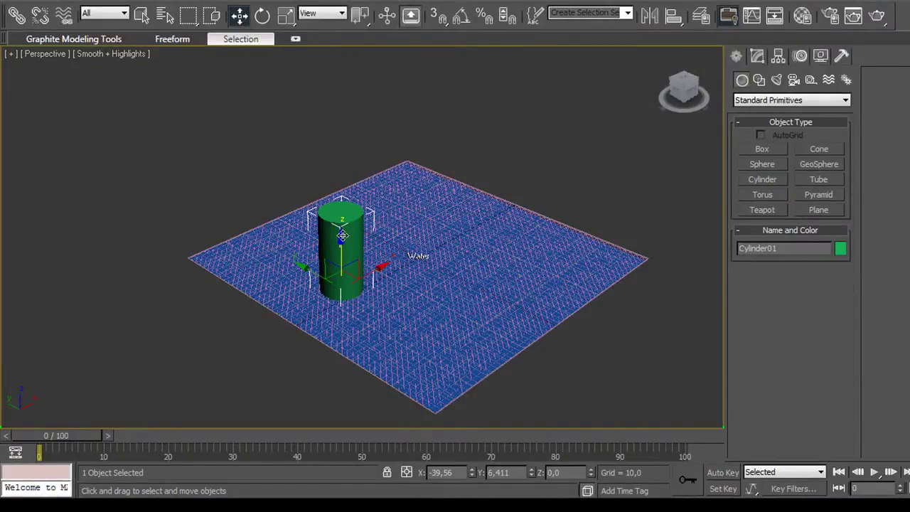
left_click_drag(341, 238, 344, 264)
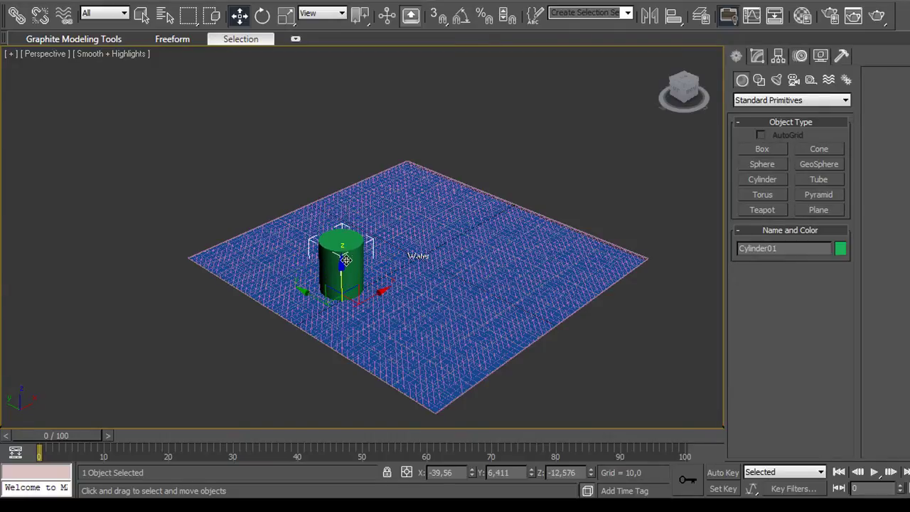
left_click_drag(308, 293, 177, 217)
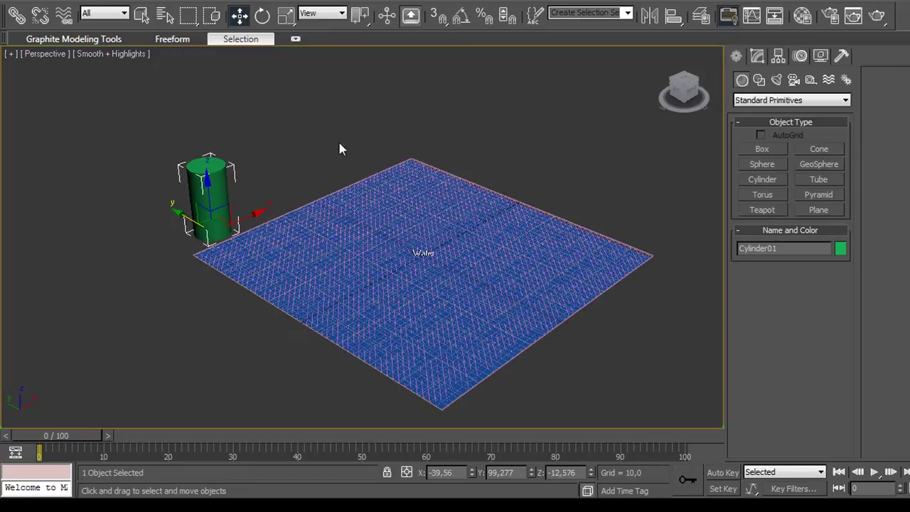
middle_click_drag(479, 138, 477, 90)
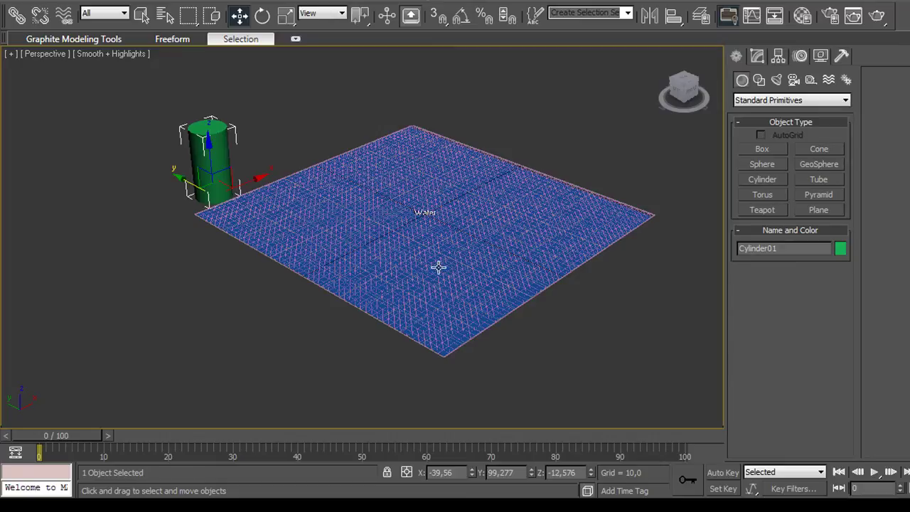
middle_click_drag(299, 126, 306, 137)
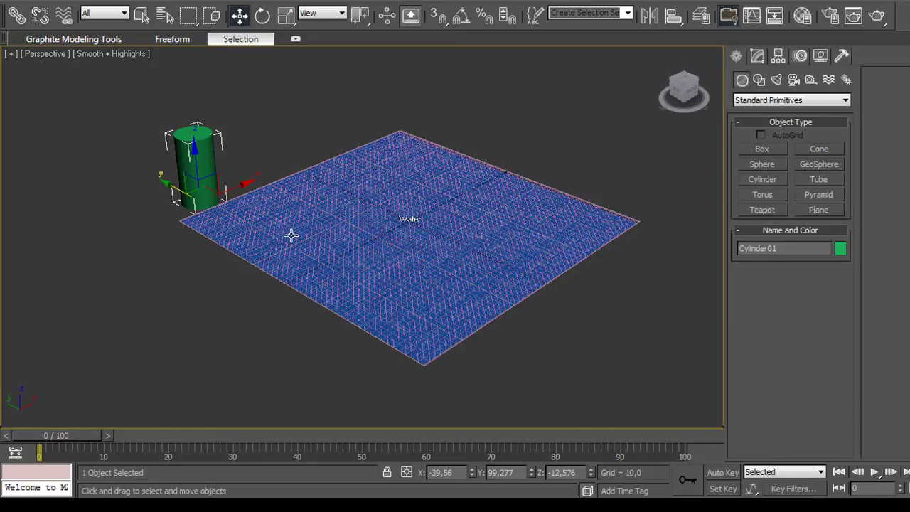
middle_click_drag(301, 138, 299, 140, "alt")
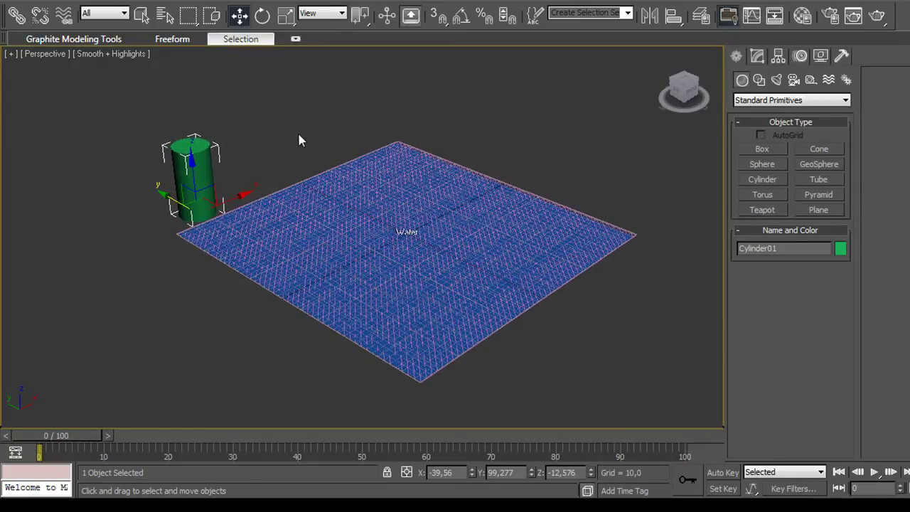
left_click(290, 142)
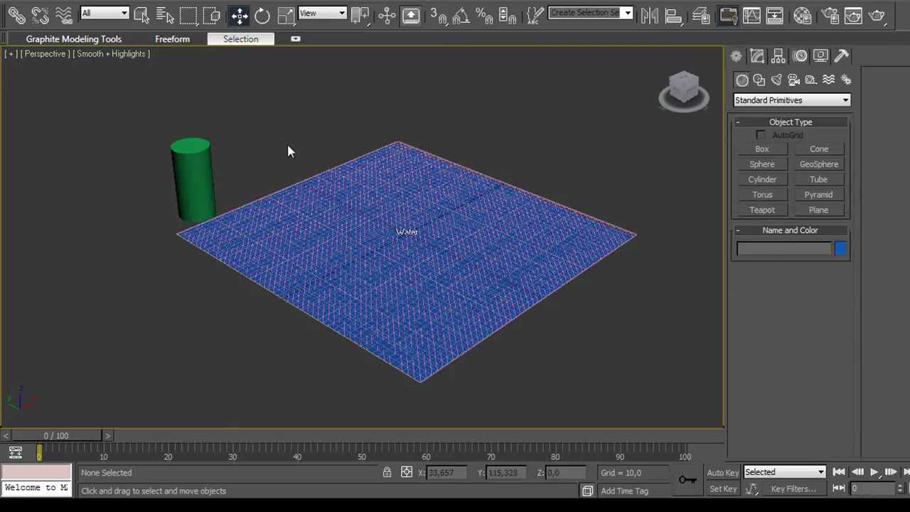
Step: Create a reactor rigid body collection beside the water and add the cylinder to it
left_click(190, 168)
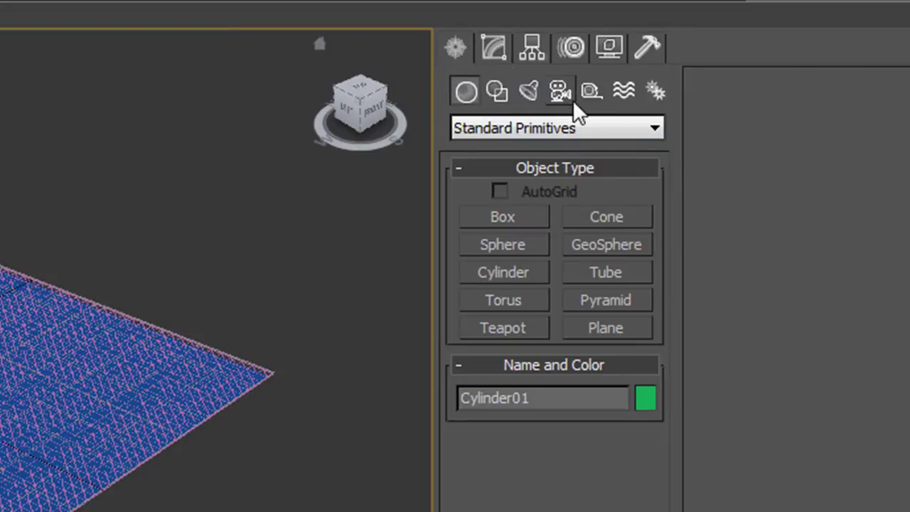
left_click(592, 92)
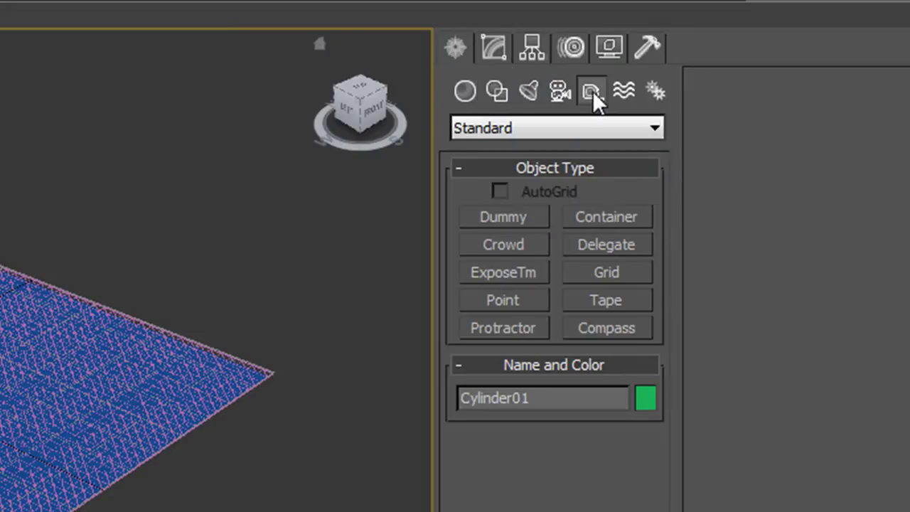
left_click(652, 130)
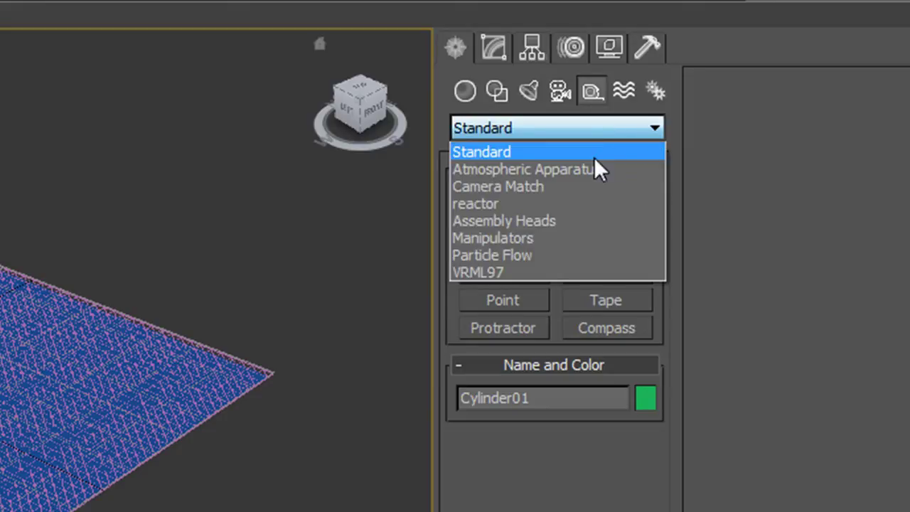
left_click(497, 204)
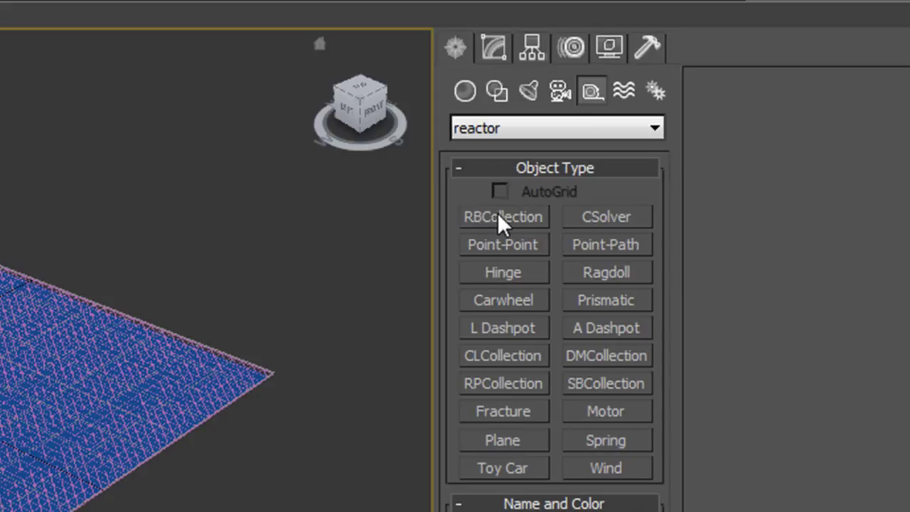
left_click(509, 219)
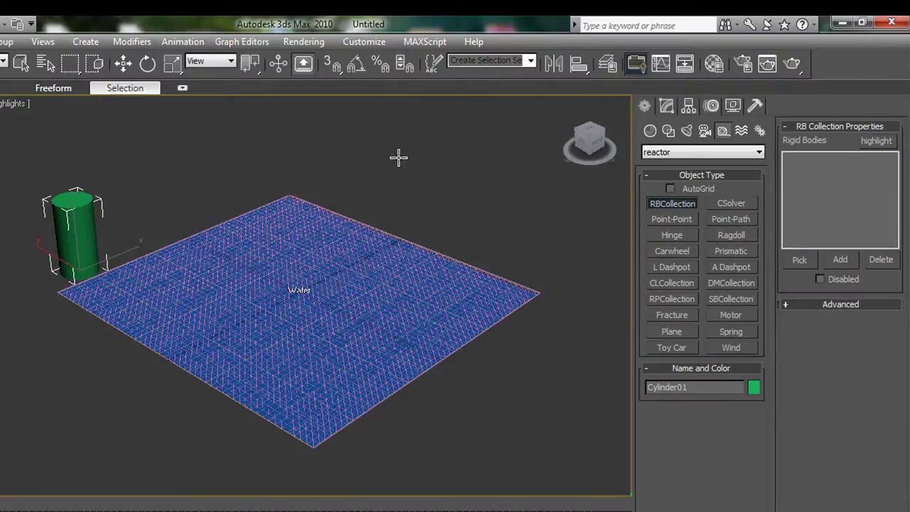
left_click(439, 147)
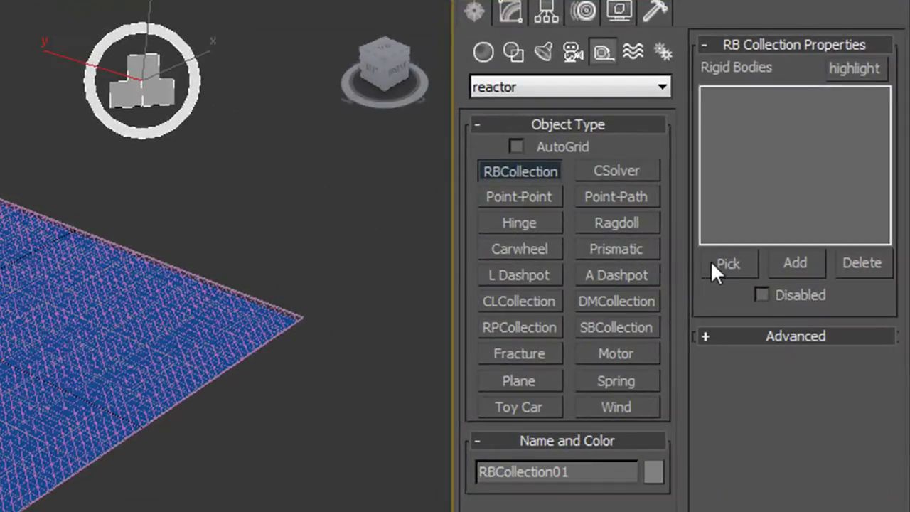
left_click(724, 263)
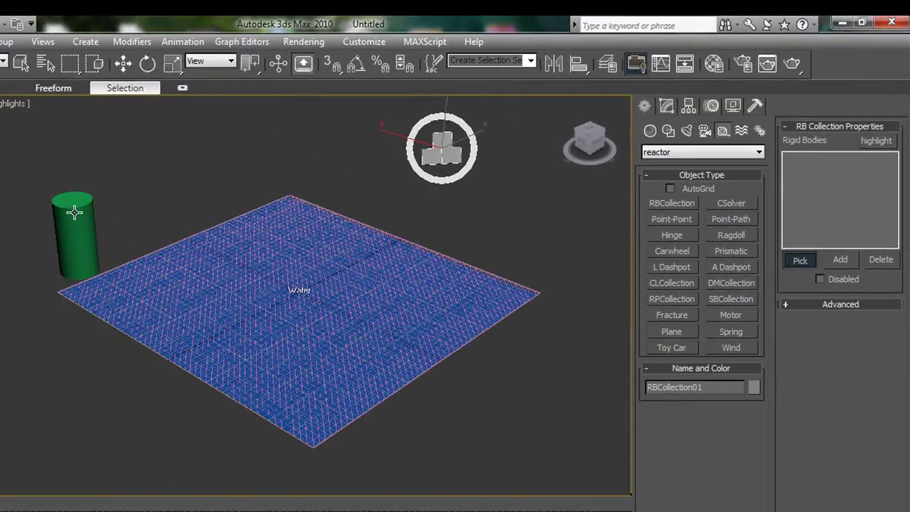
left_click(77, 212)
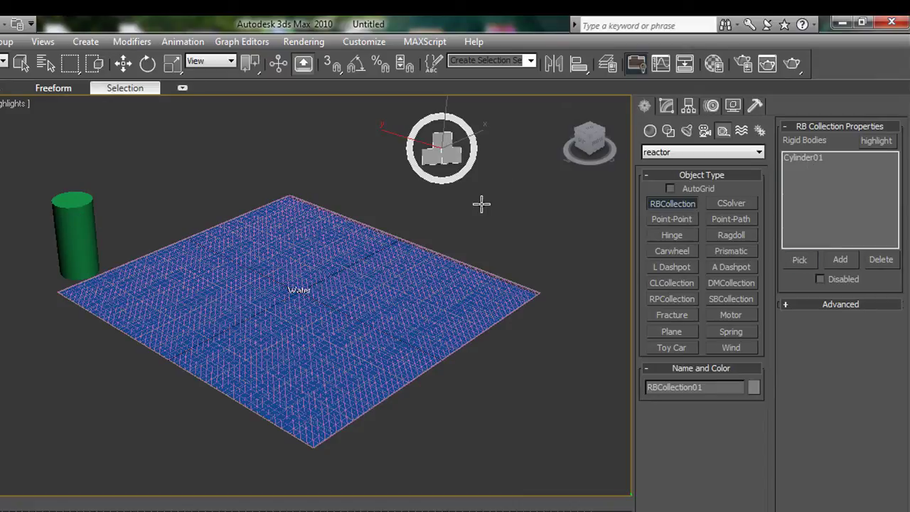
right_click(537, 199)
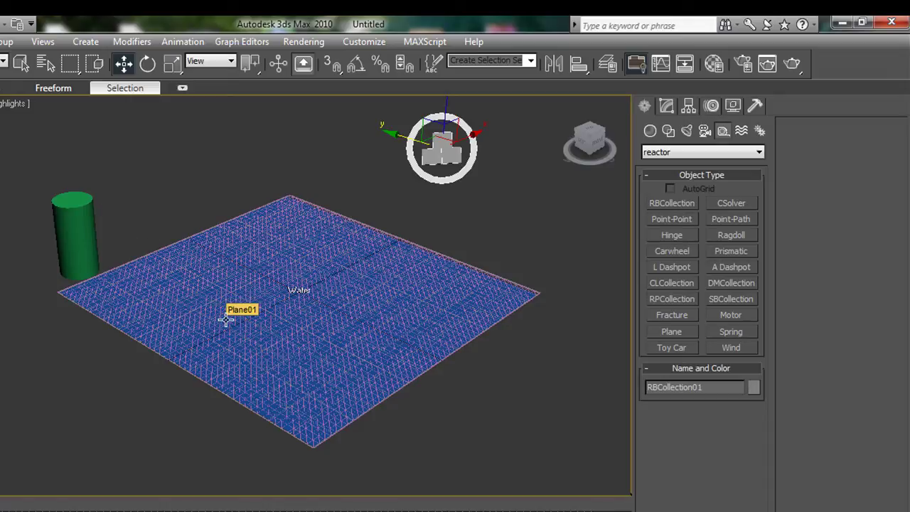
Step: Move the blue plane straight down in Z so that it lies below the water grid
left_click(306, 296)
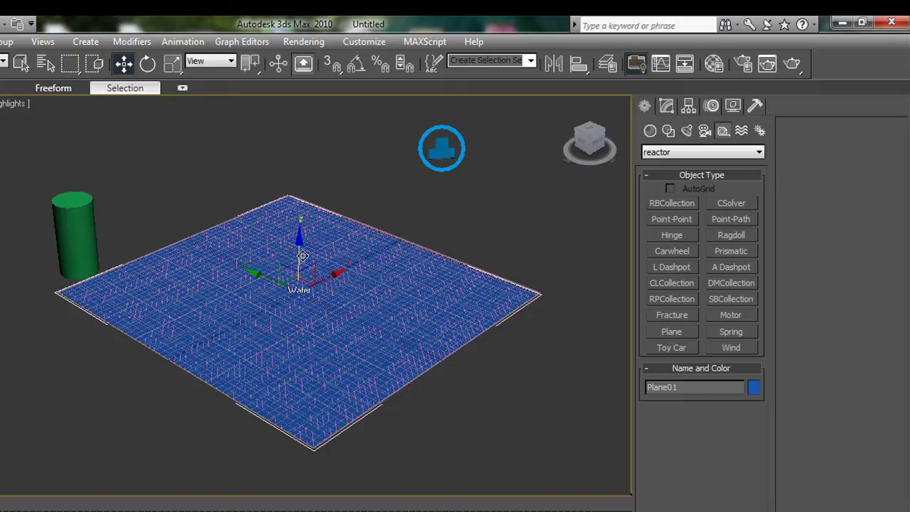
left_click_drag(298, 237, 299, 299)
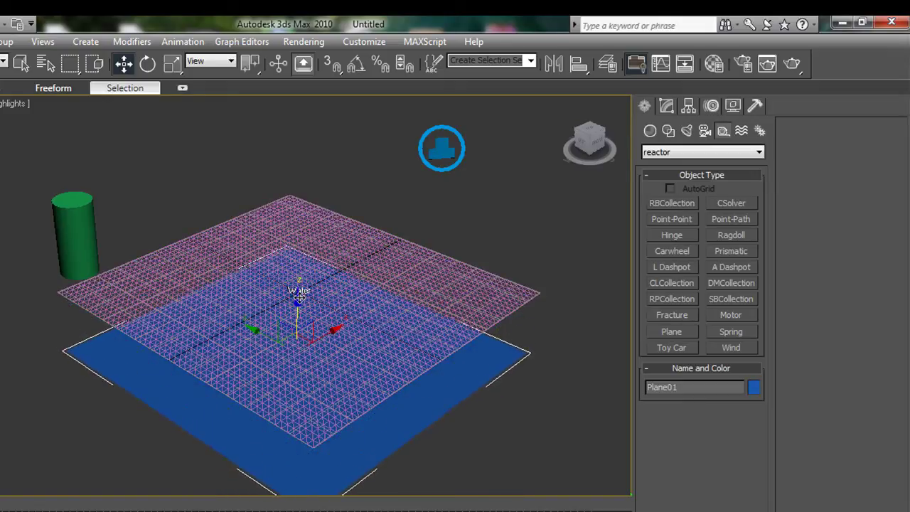
Step: Bind the water space warp to the blue plane below it and return to the Move tool
left_click(299, 209)
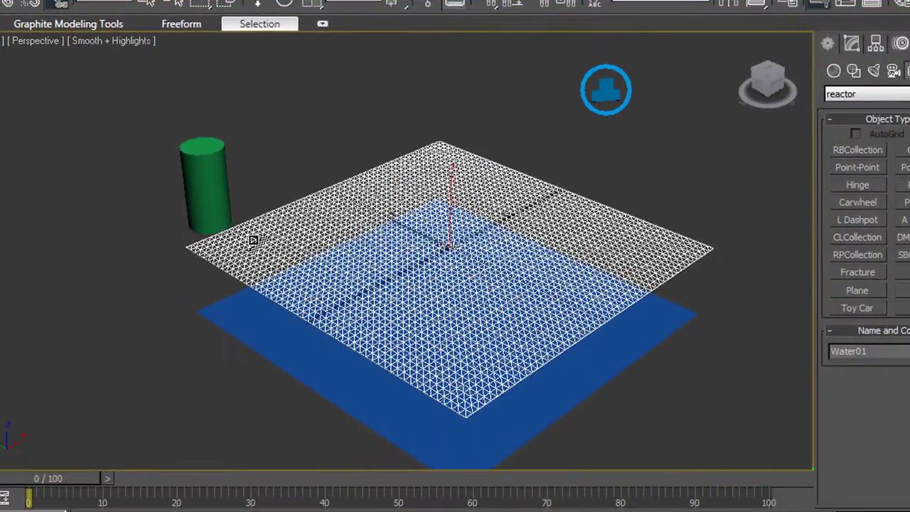
left_click_drag(259, 240, 245, 313)
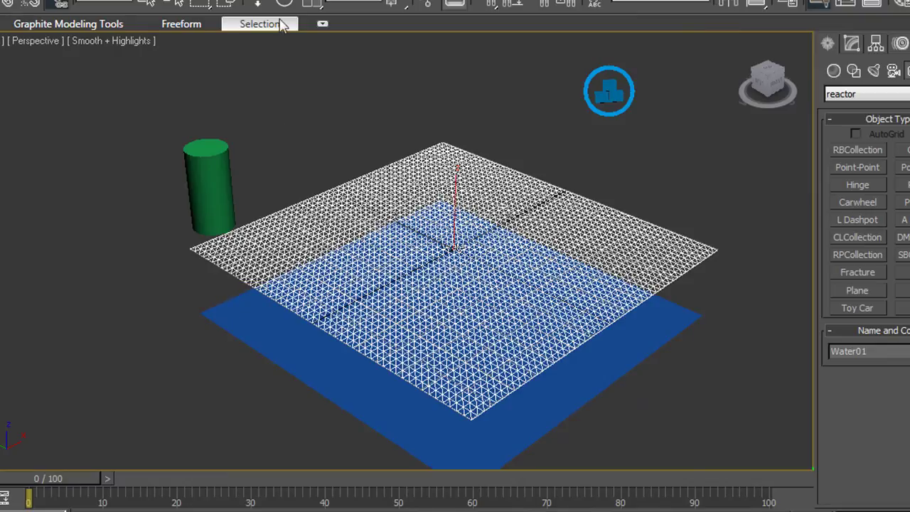
left_click(258, 2)
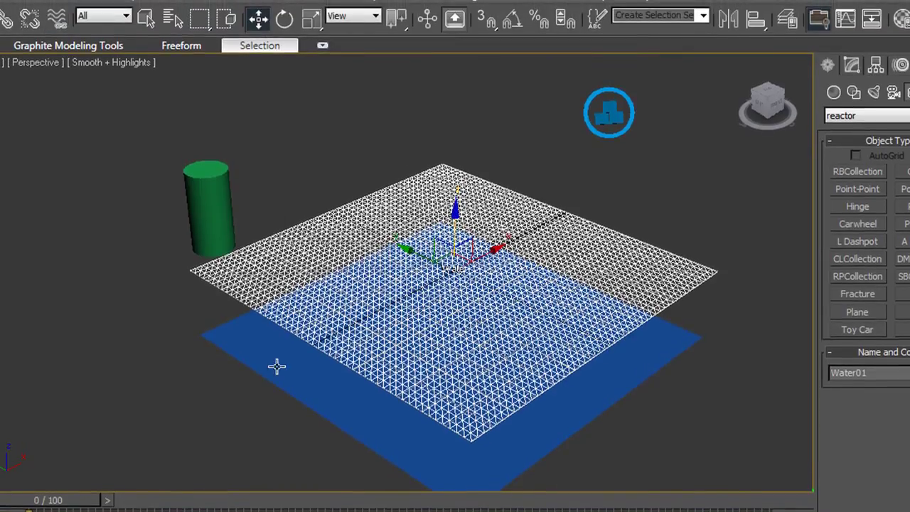
Step: Select the blue plane, display its modifier stack, raise the plane in Z until it coincides with the water grid, and deselect it
left_click(265, 351)
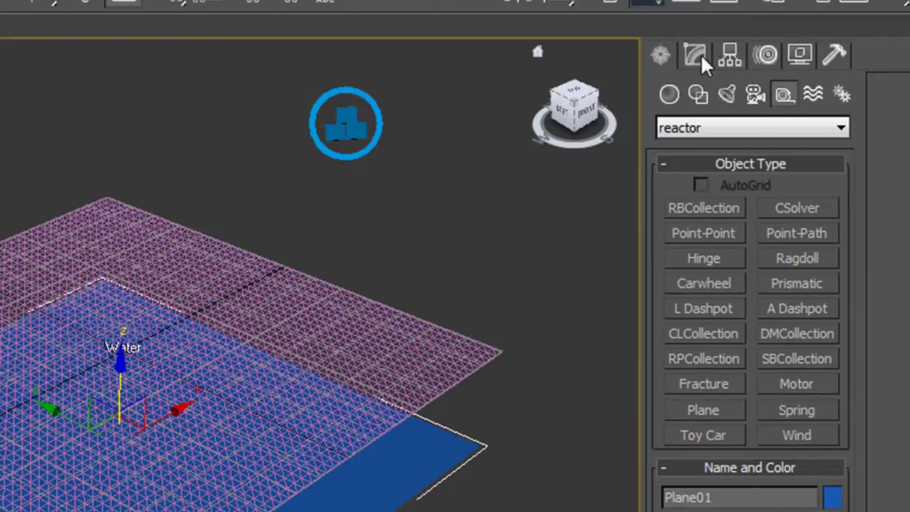
left_click(700, 55)
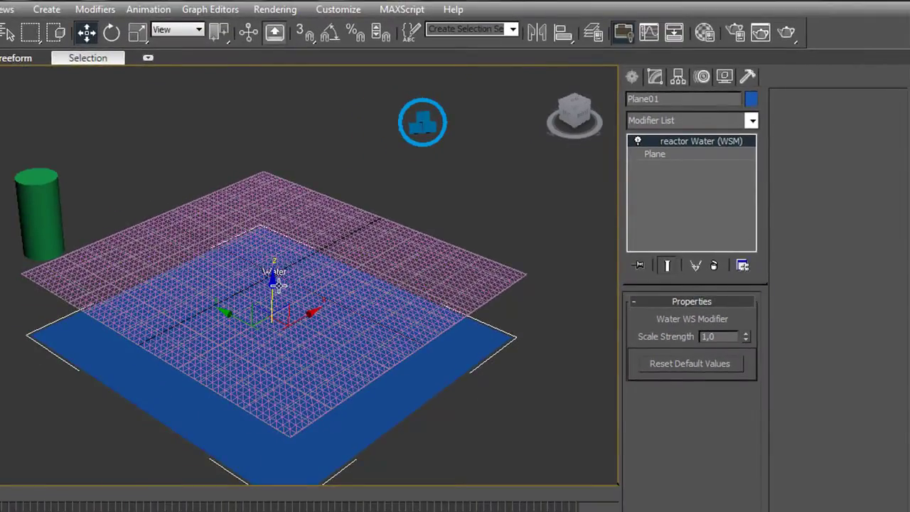
left_click_drag(271, 282, 282, 229)
left_click(388, 203)
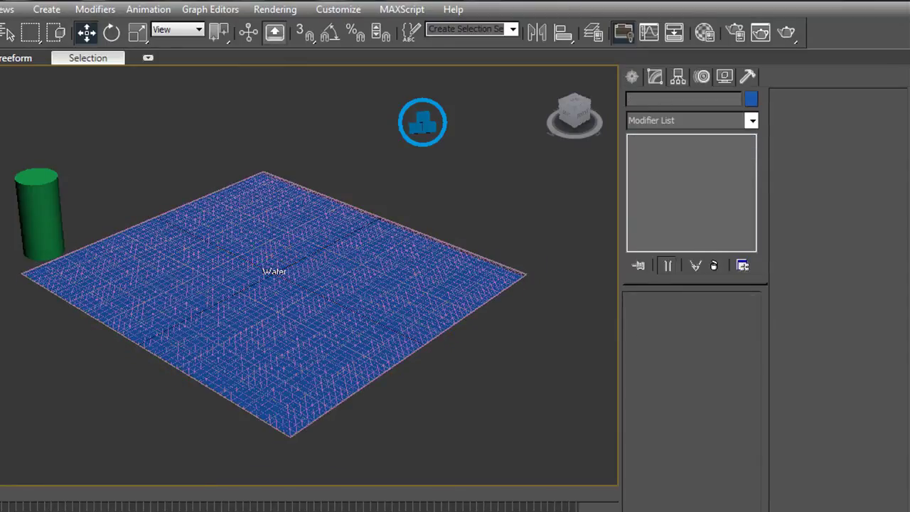
Step: Select all four scene objects, raise them together in Z so the plane sits at about 22.6, and deselect them
left_click_drag(59, 181, 597, 474)
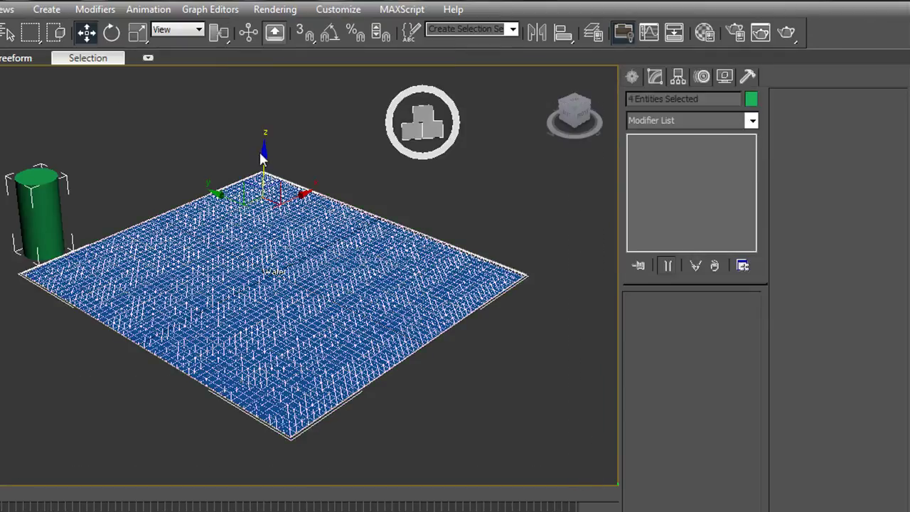
left_click_drag(264, 145, 265, 96)
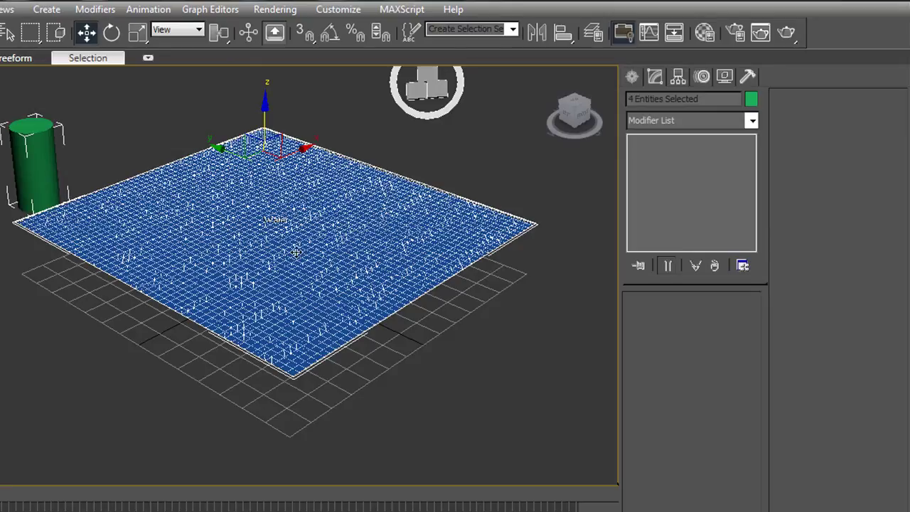
left_click(369, 360)
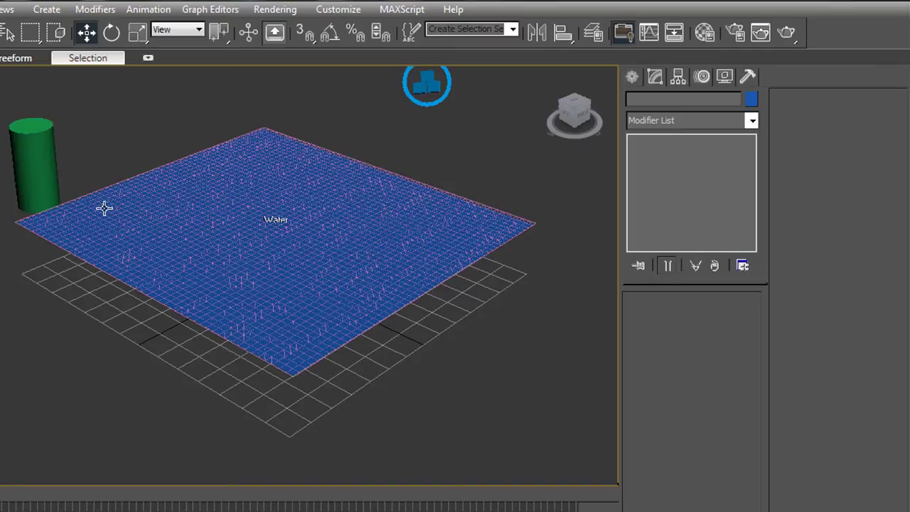
Step: Make the cylinder Unyielding in its reactor physical properties
left_click(34, 160)
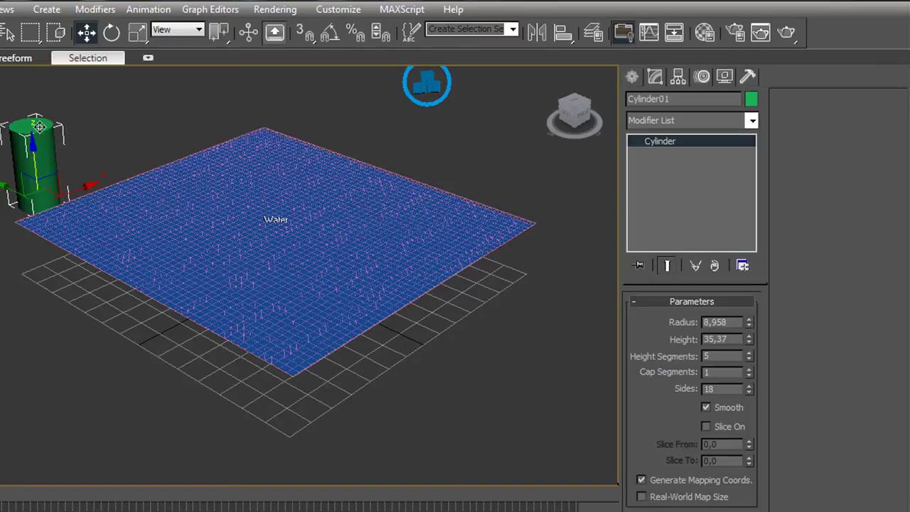
left_click(750, 77)
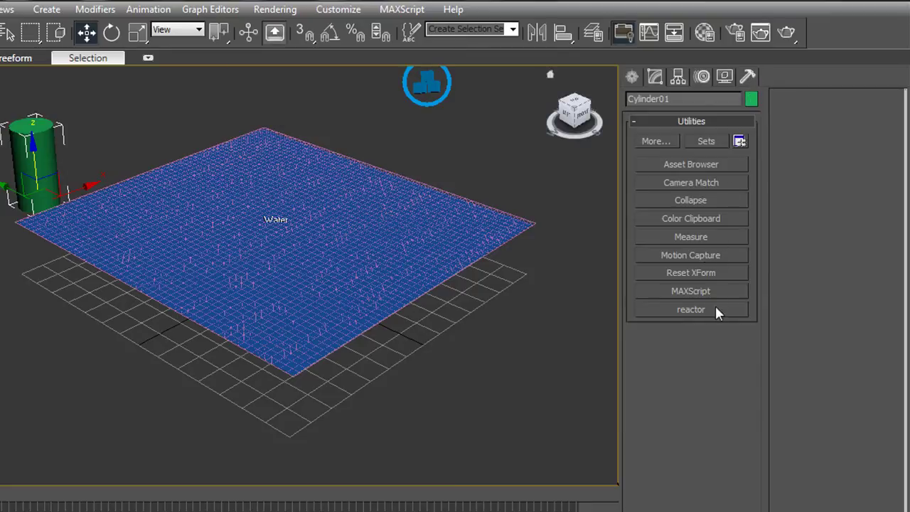
left_click(703, 310)
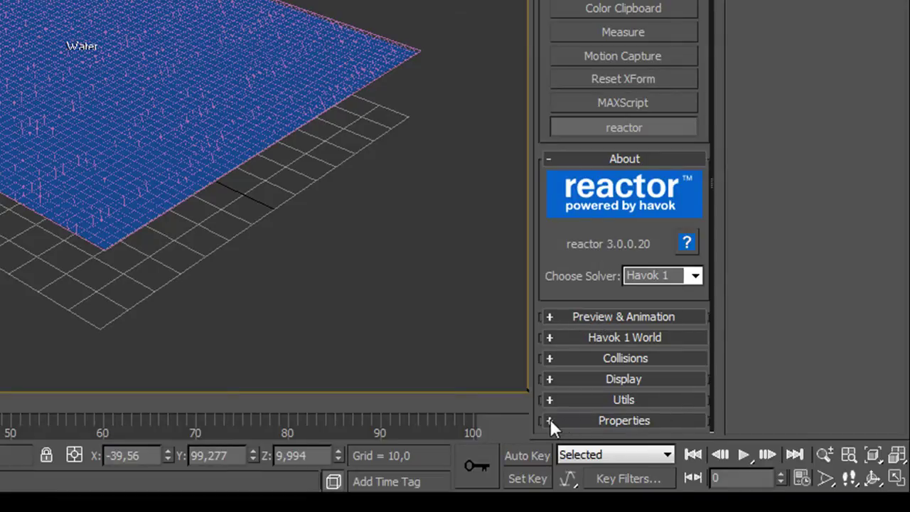
left_click(631, 420)
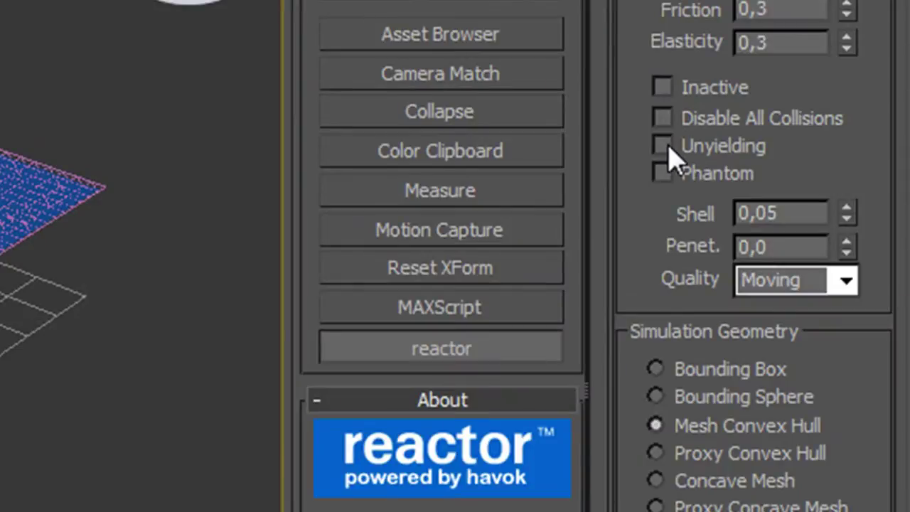
left_click(666, 145)
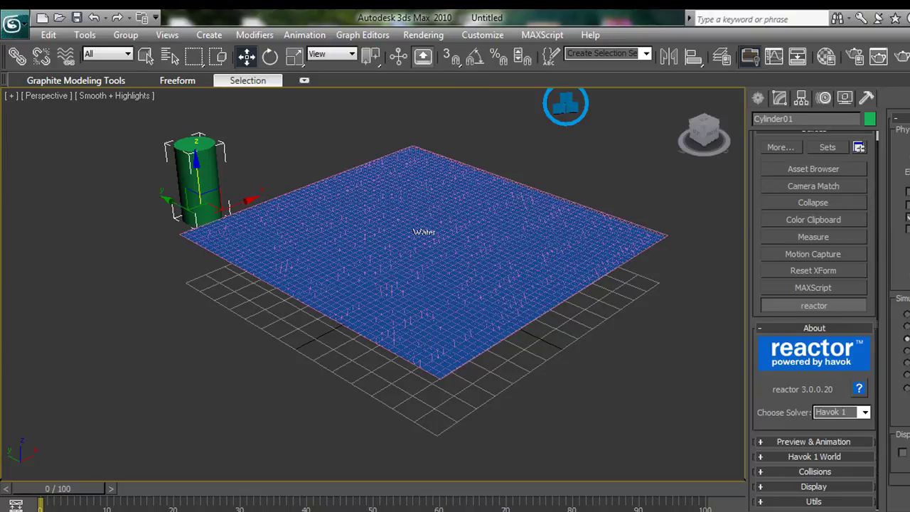
Step: Set the blue plane's reactor simulation geometry to Concave Mesh and deselect the plane
left_click(393, 284)
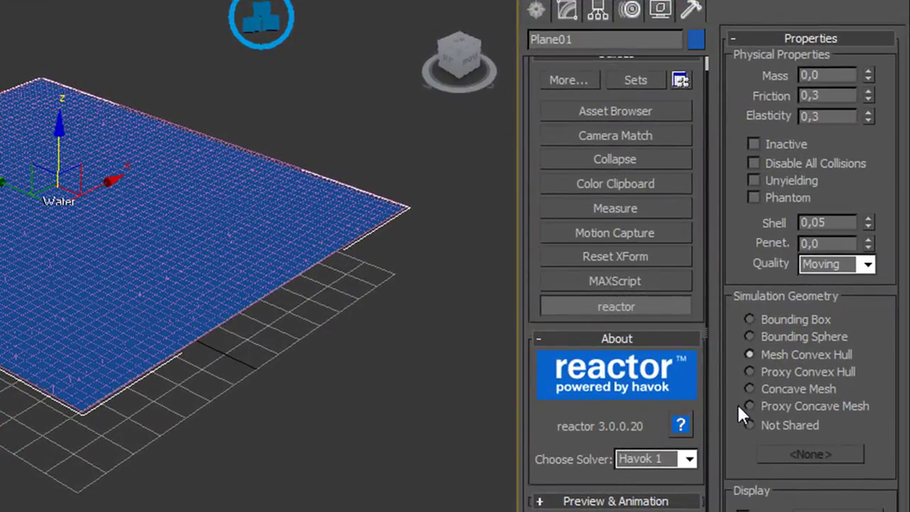
left_click(750, 388)
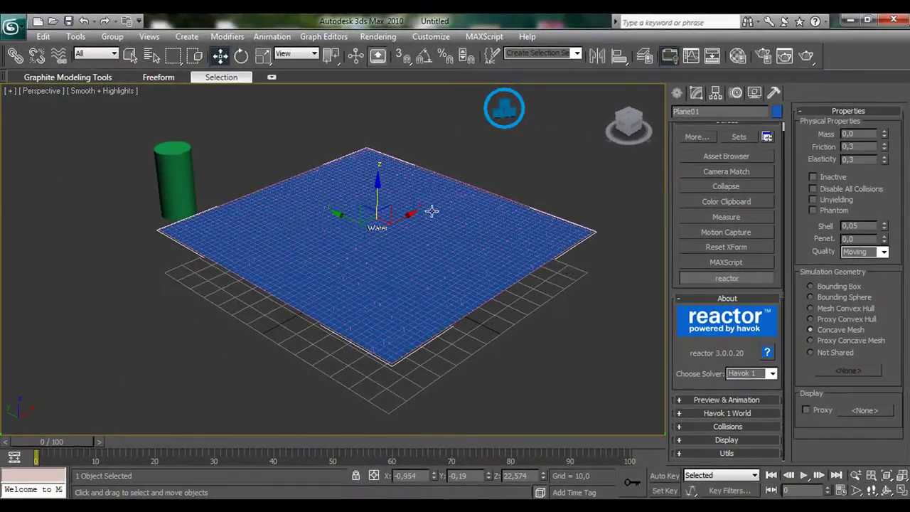
left_click(530, 320)
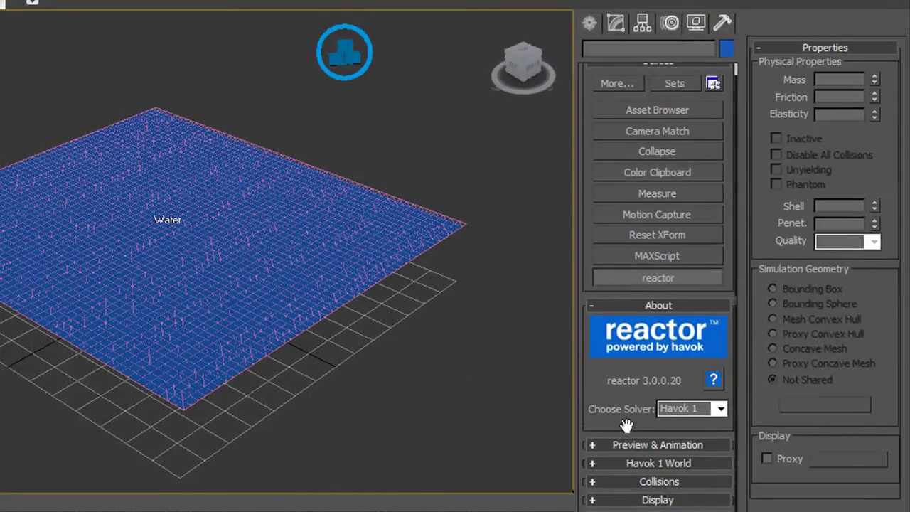
Step: Expand reactor's Preview & Animation settings and set the scene's animation length to 200 frames
left_click(673, 445)
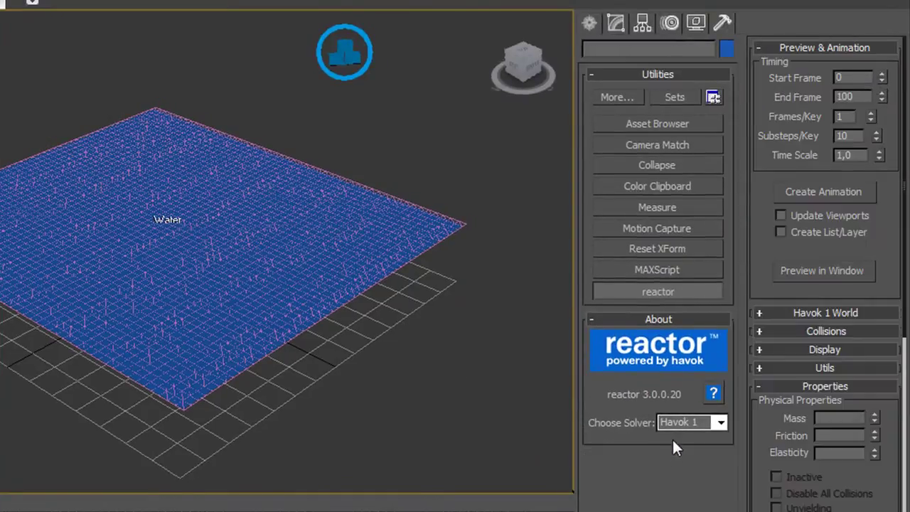
double_click(843, 93)
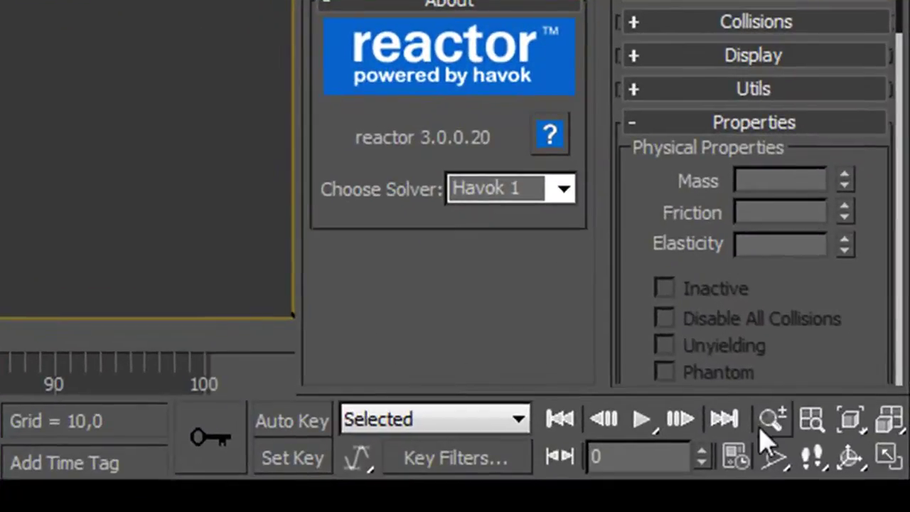
left_click(738, 460)
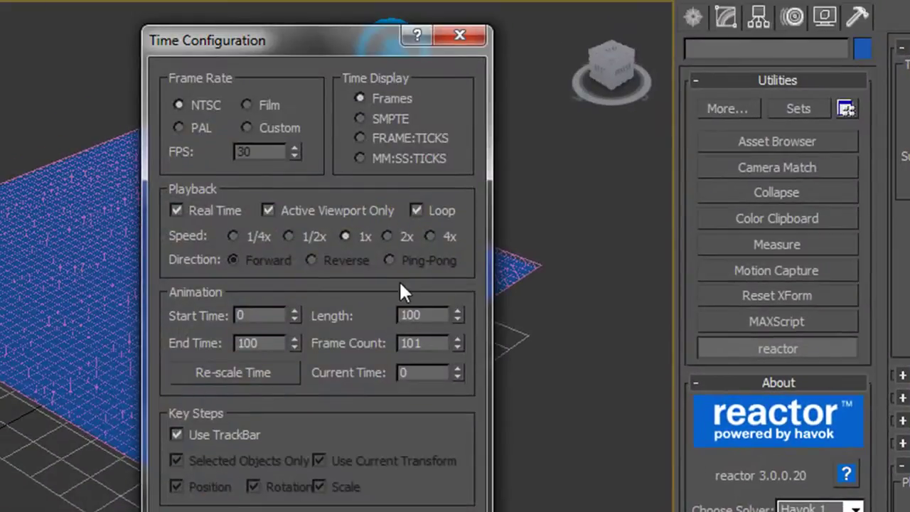
double_click(423, 315)
type("200")
key("Return")
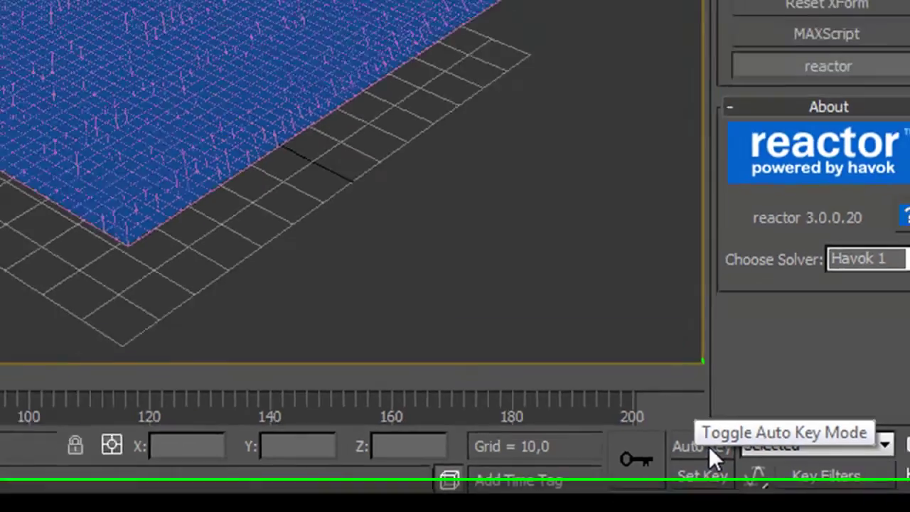
Step: Turn on Auto Key and, at frame 60, move the cylinder across the water to about -25.3 in Y
left_click(693, 426)
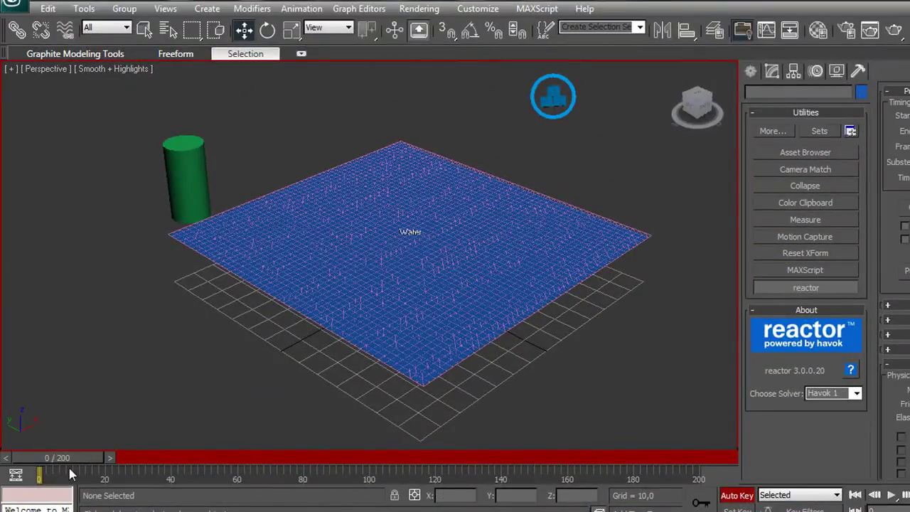
left_click_drag(70, 457, 241, 460)
key("w")
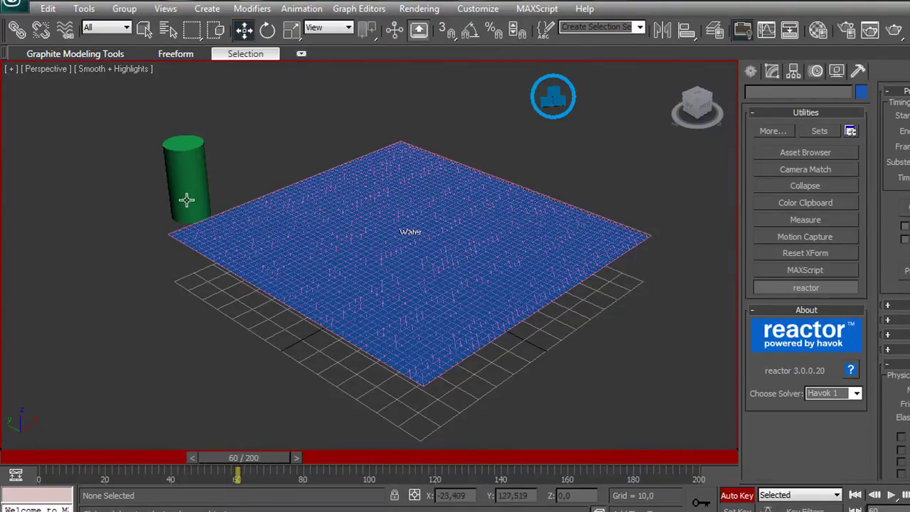
left_click(189, 159)
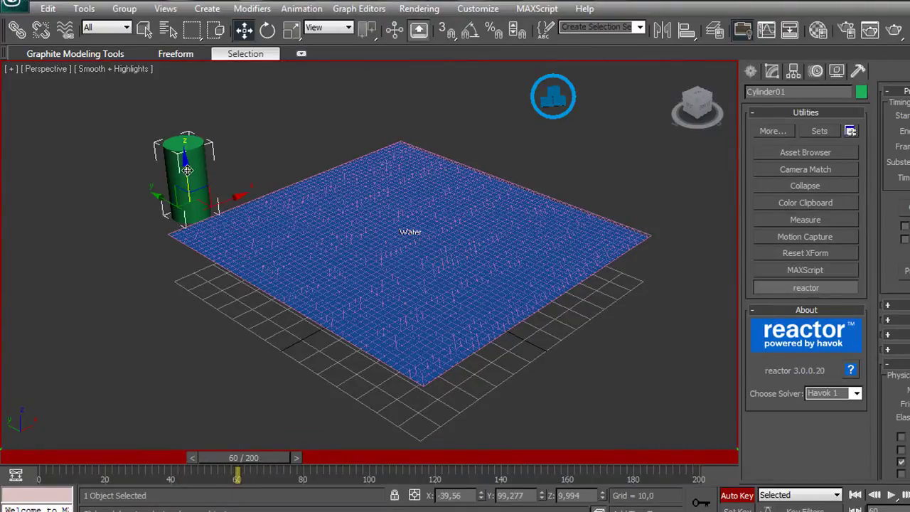
left_click_drag(156, 196, 352, 305)
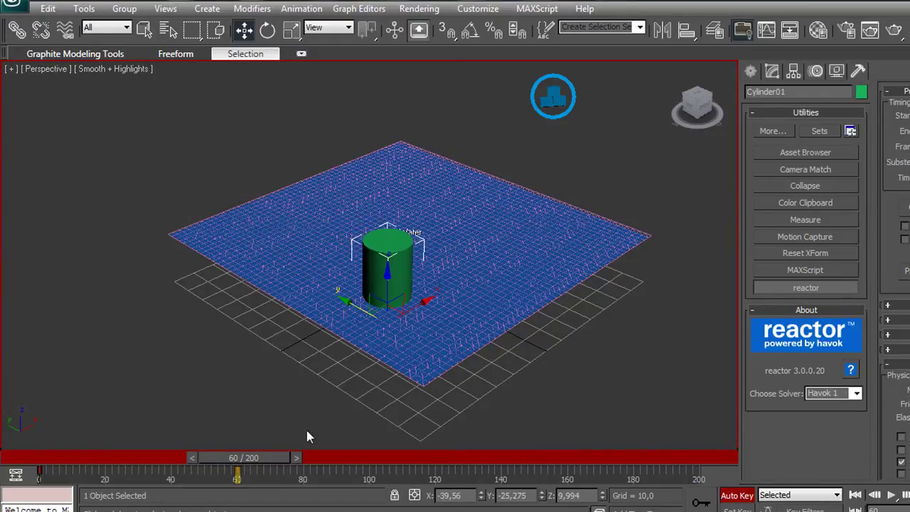
Step: At frame 139, move the cylinder past the water's far edge to about 122.3 in X, and scrub back to frame 0
left_click_drag(274, 460, 522, 462)
key("w")
left_click_drag(416, 307, 640, 242)
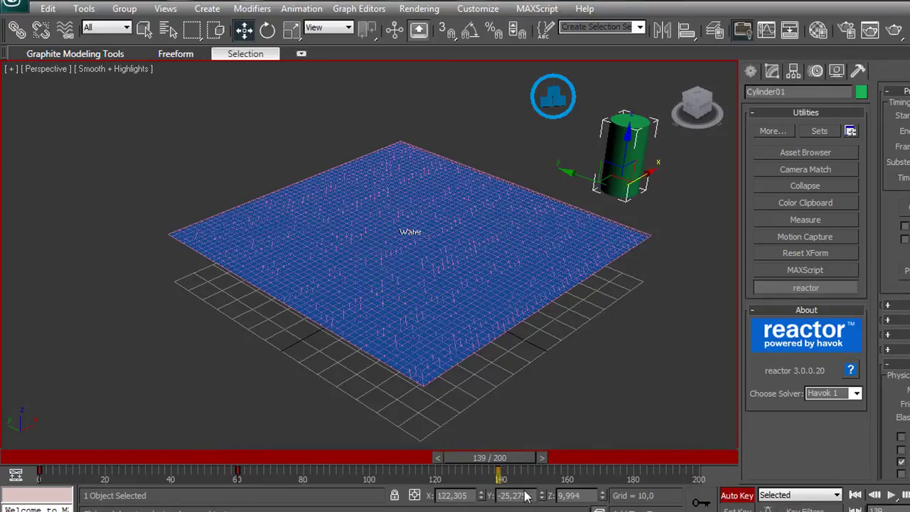
left_click_drag(519, 459, 445, 468)
left_click_drag(294, 478, 71, 452)
key("w")
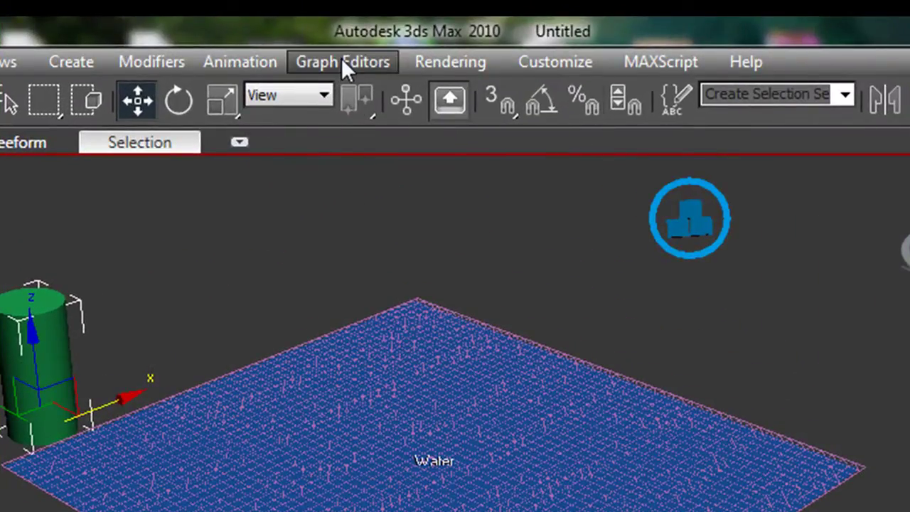
Step: Open the Curve Editor for the cylinder's animation and enlarge its window downward to show the position curves
left_click(342, 62)
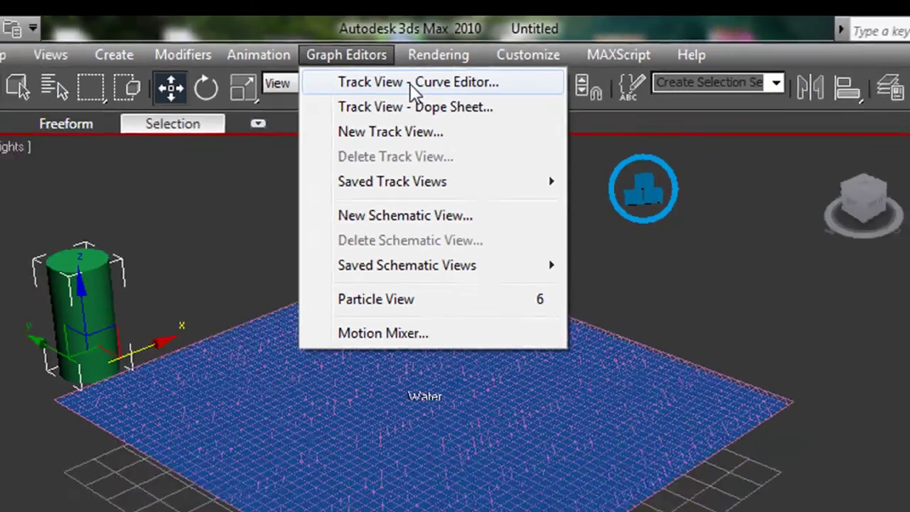
left_click(360, 98)
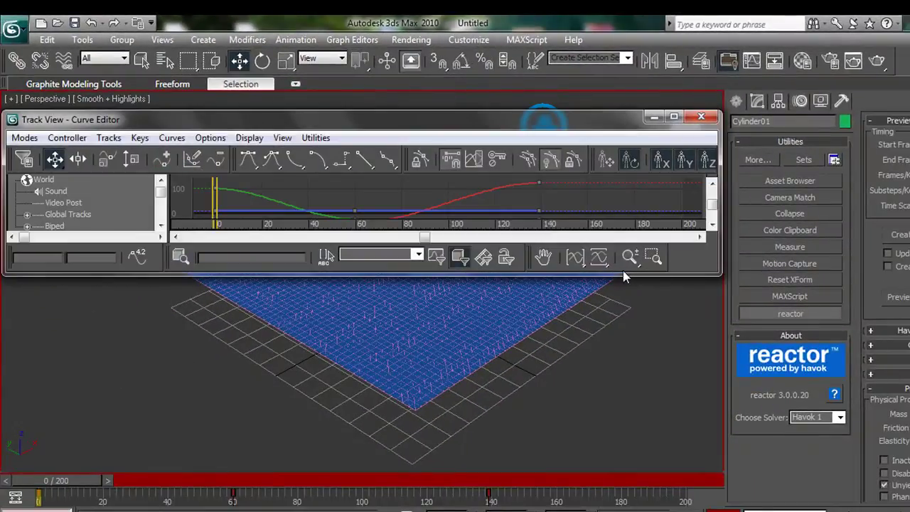
left_click_drag(625, 275, 642, 441)
Step: Select all of the cylinder's position keys in the Curve Editor and set their tangents to Smooth
middle_click_drag(428, 306, 459, 263)
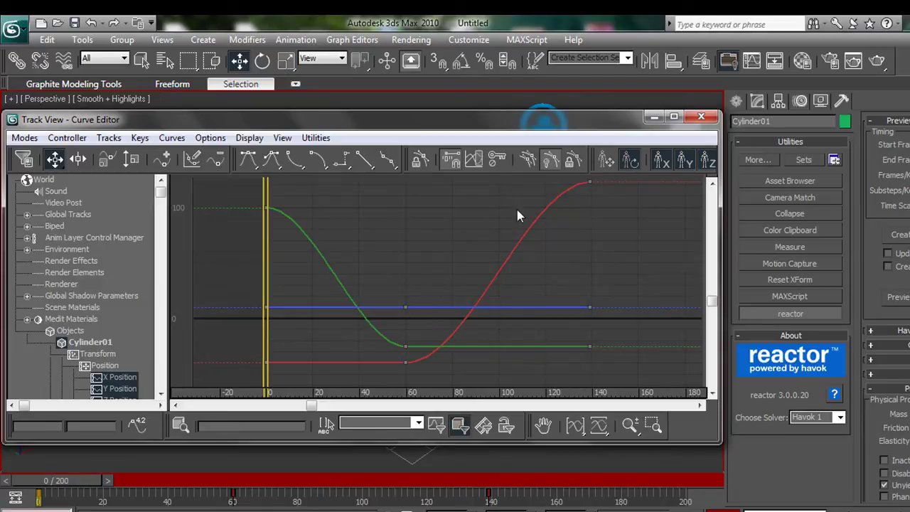
middle_click_drag(528, 205, 466, 253)
scroll(446, 235, "down", 3)
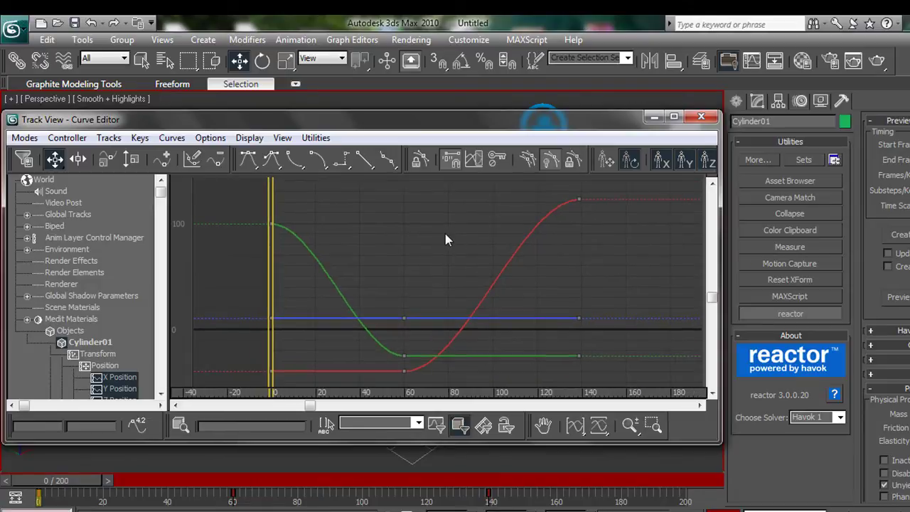
scroll(433, 253, "down", 4)
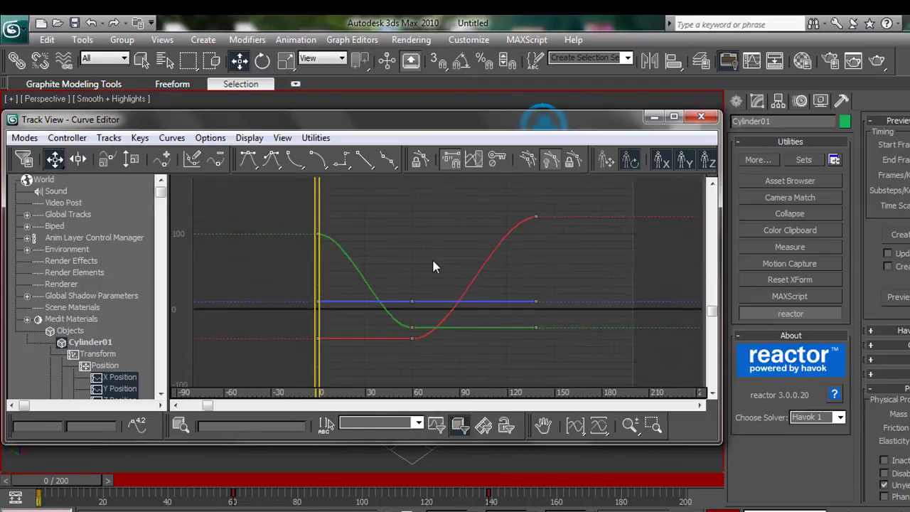
scroll(426, 250, "up", 2)
scroll(421, 249, "up", 3)
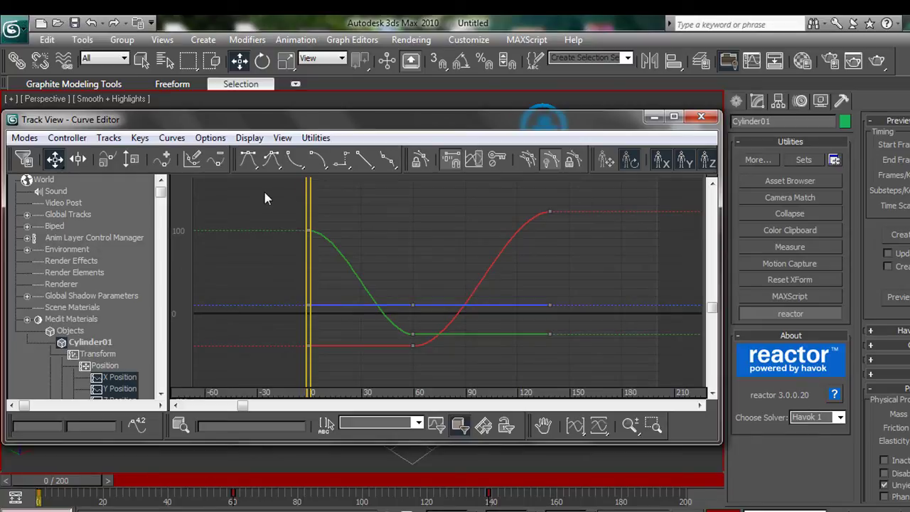
left_click_drag(264, 192, 628, 376)
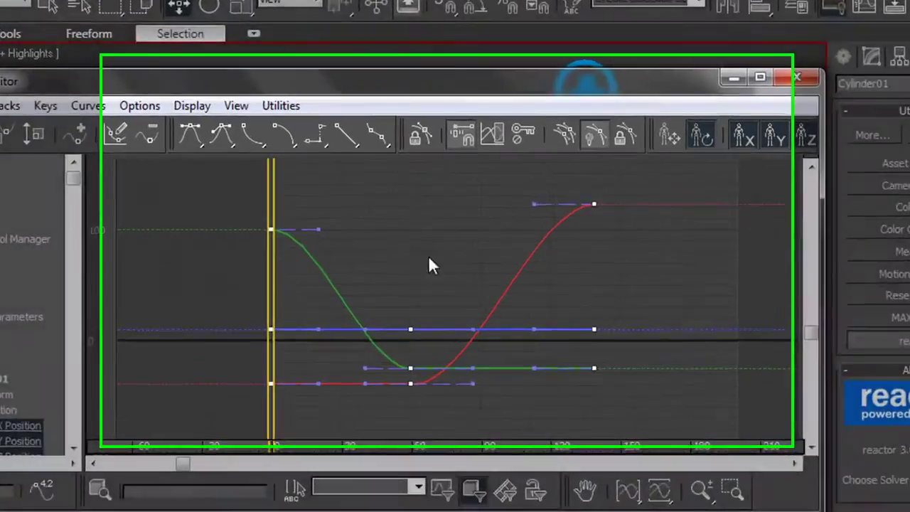
left_click(369, 105)
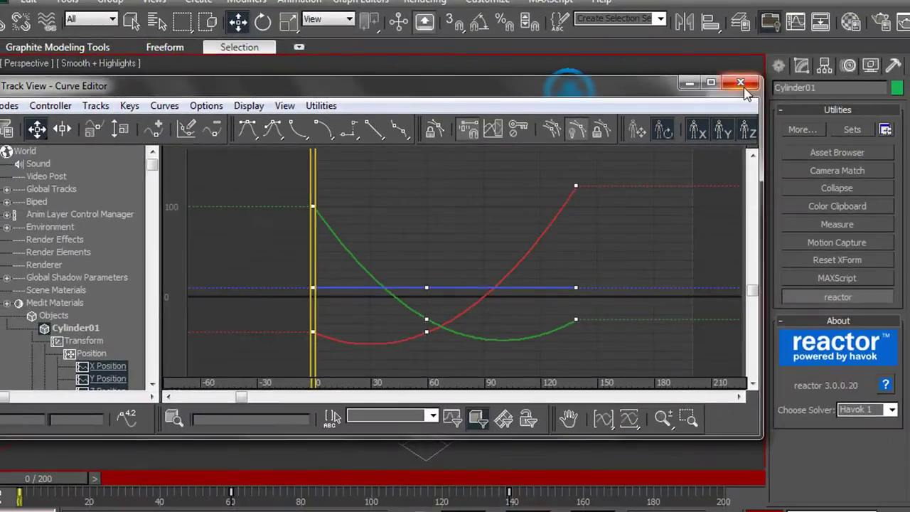
Step: Close the Curve Editor and scrub through the timeline to review the cylinder's path across the water, ending at frame 0
left_click(902, 27)
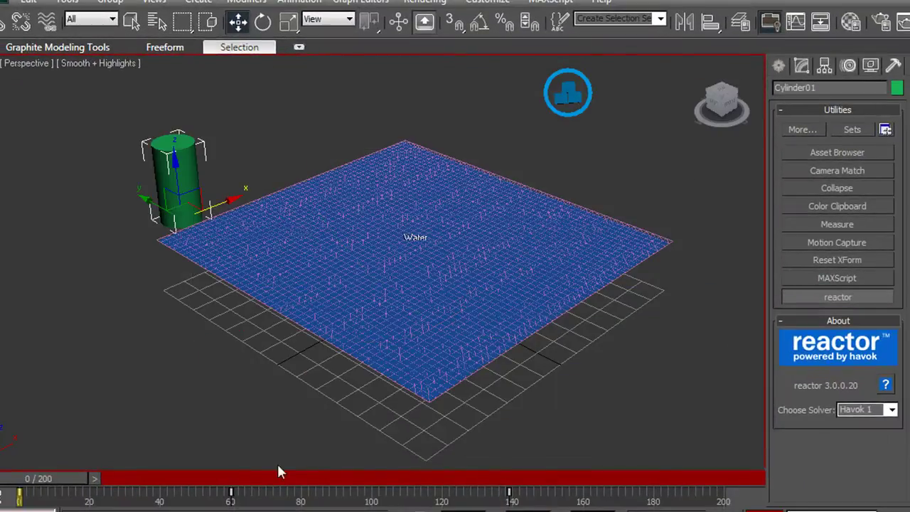
left_click_drag(59, 478, 255, 498)
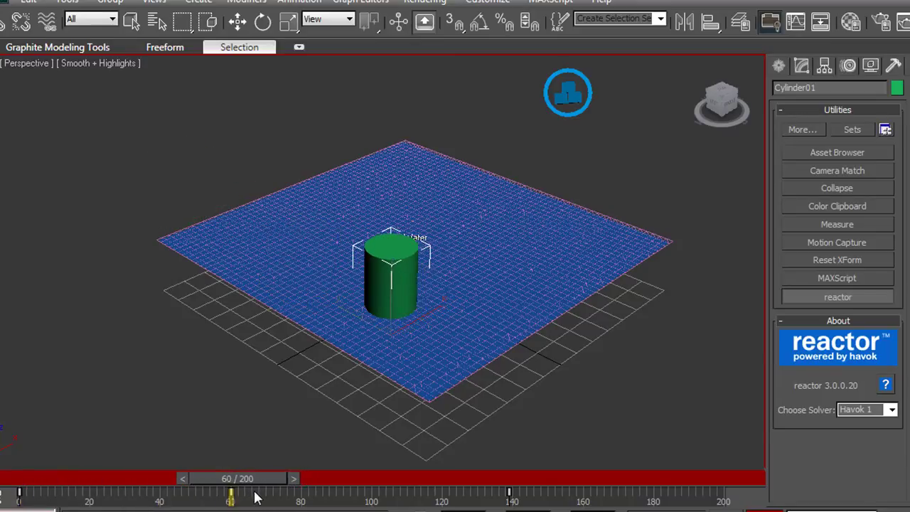
left_click_drag(345, 313, 424, 288)
left_click_drag(244, 484, 386, 484)
left_click_drag(330, 497, 213, 491)
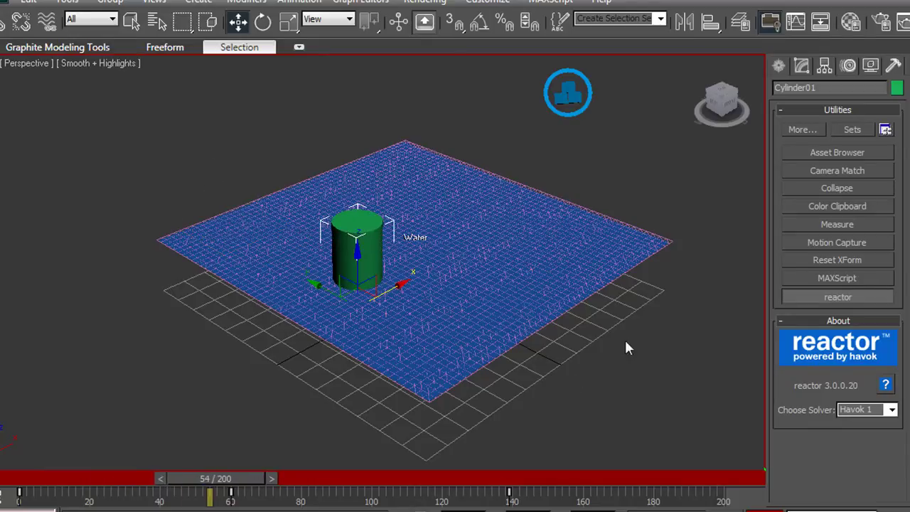
left_click_drag(220, 485, 29, 475)
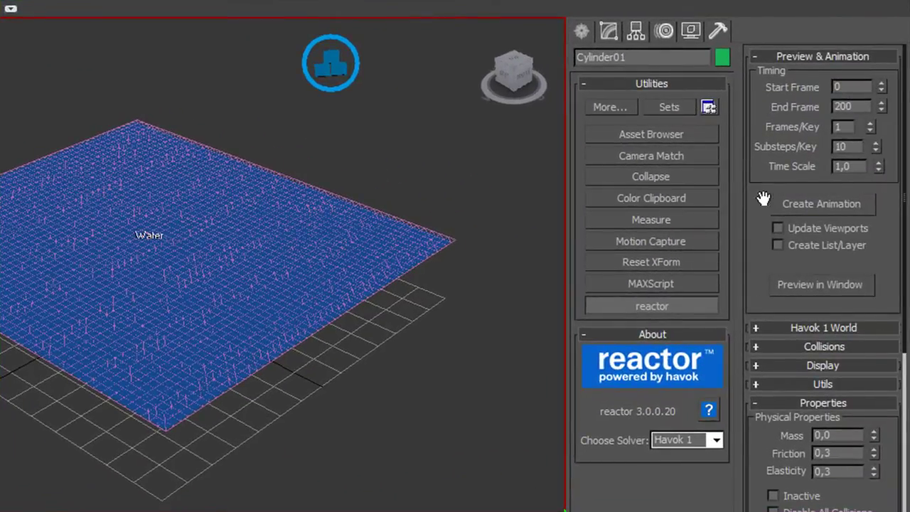
Step: Create the reactor animation for frames 0 to 200, suppress its confirmation message for future runs, and dismiss the Reactor Messages window
left_click(815, 203)
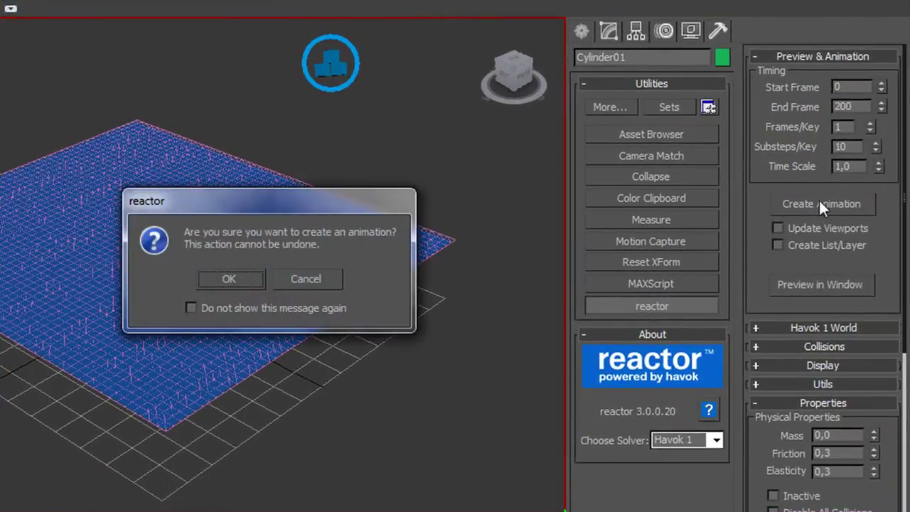
left_click(191, 308)
left_click(228, 278)
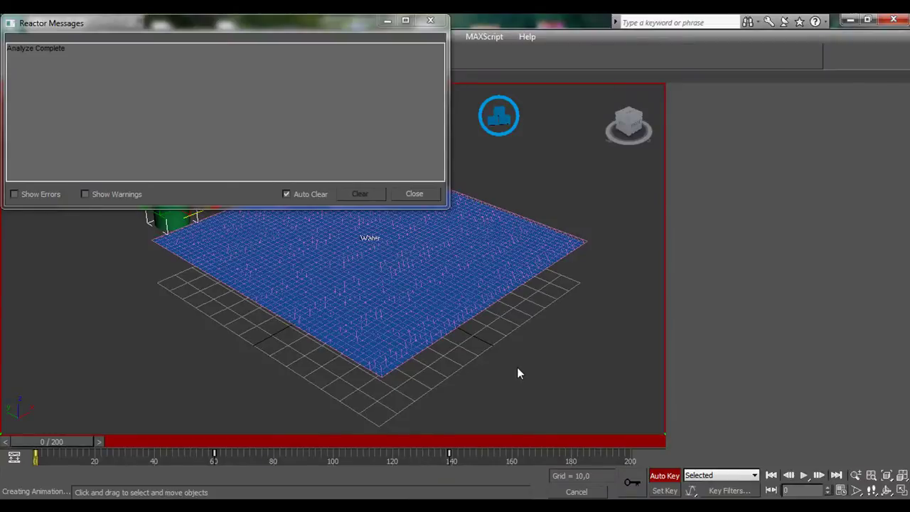
left_click_drag(324, 29, 534, 157)
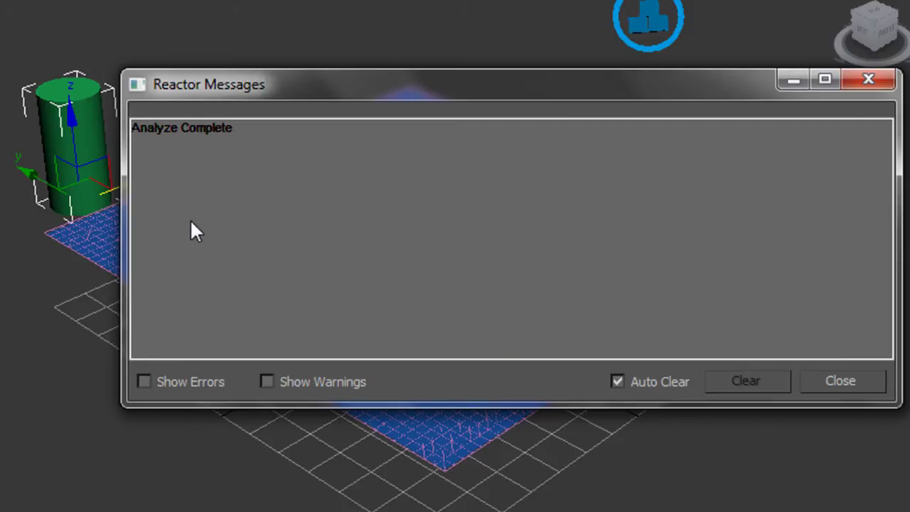
left_click_drag(418, 80, 333, 47)
left_click(782, 42)
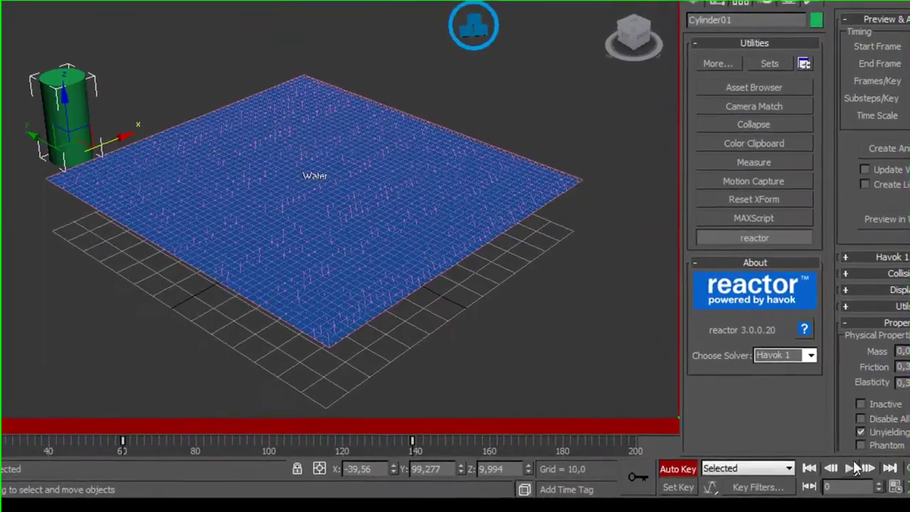
Step: Play the animation to watch how the water reacts to the cylinder, and return to the start frame
left_click(803, 475)
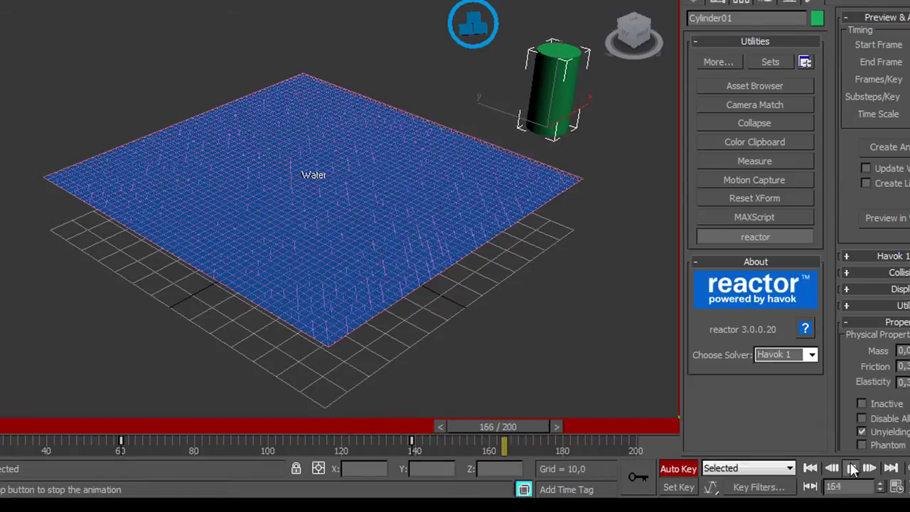
left_click(852, 467)
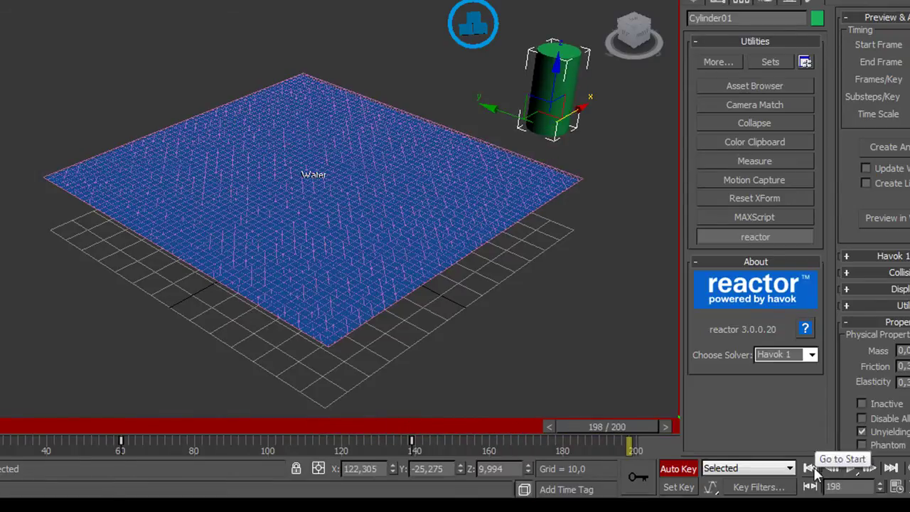
left_click(811, 468)
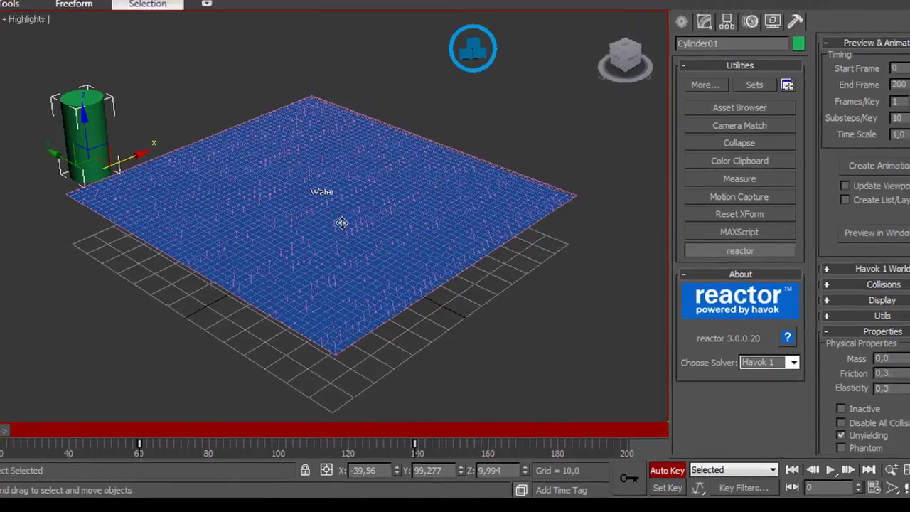
Step: Select the water plane and show the properties of its reactor Water modifier
left_click(334, 207)
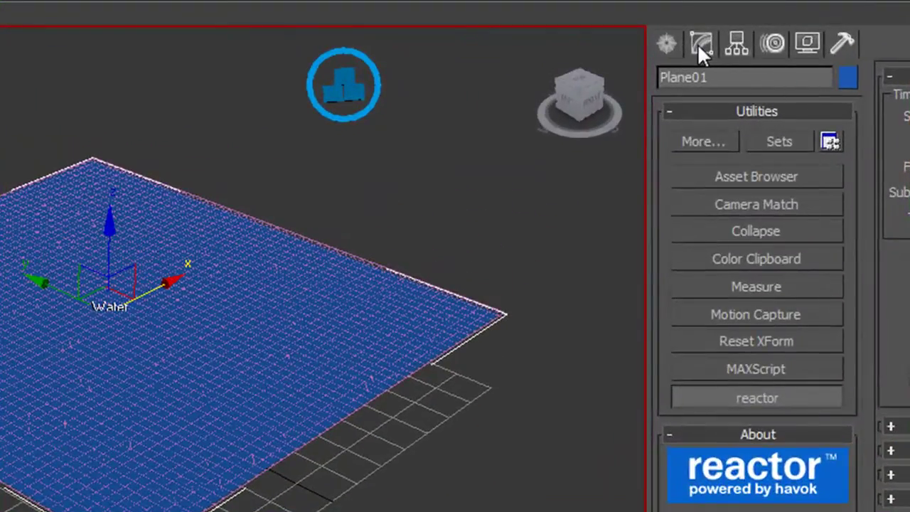
left_click(697, 48)
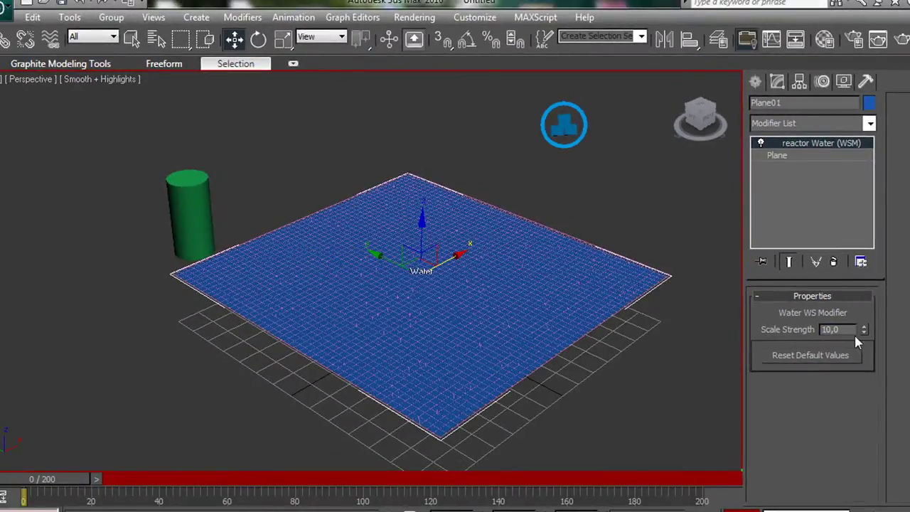
Step: Select the reactor water object at the plane's edge and hide it so only the plane's surface remains displayed
scroll(545, 228, "up", 6)
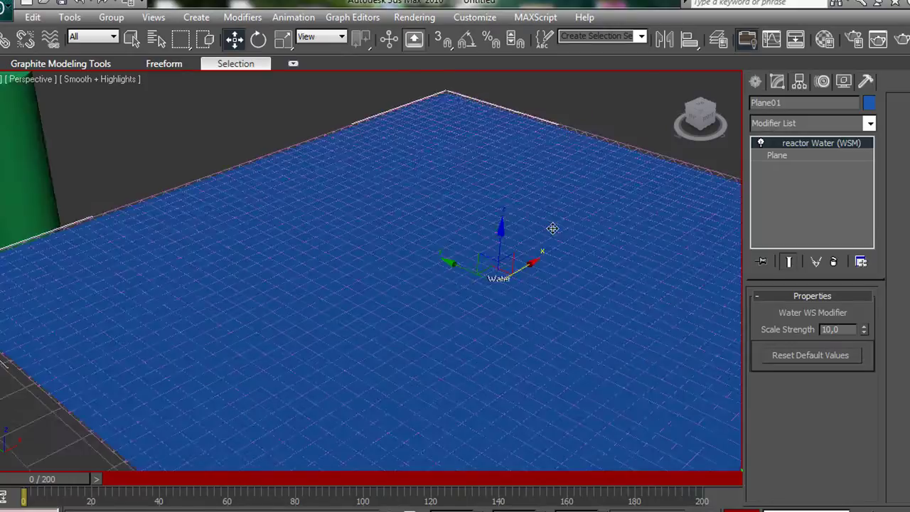
scroll(498, 285, "down", 3)
scroll(532, 230, "up", 4)
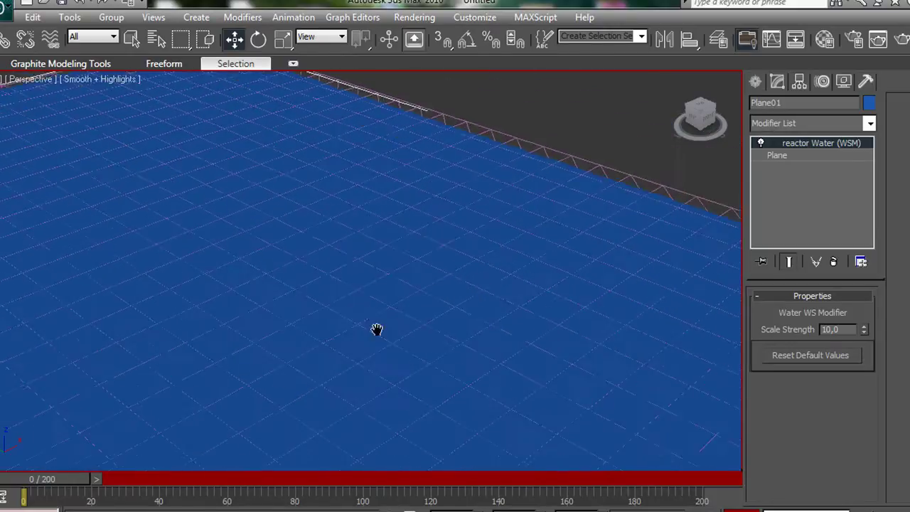
scroll(455, 238, "down", 2)
left_click(461, 183)
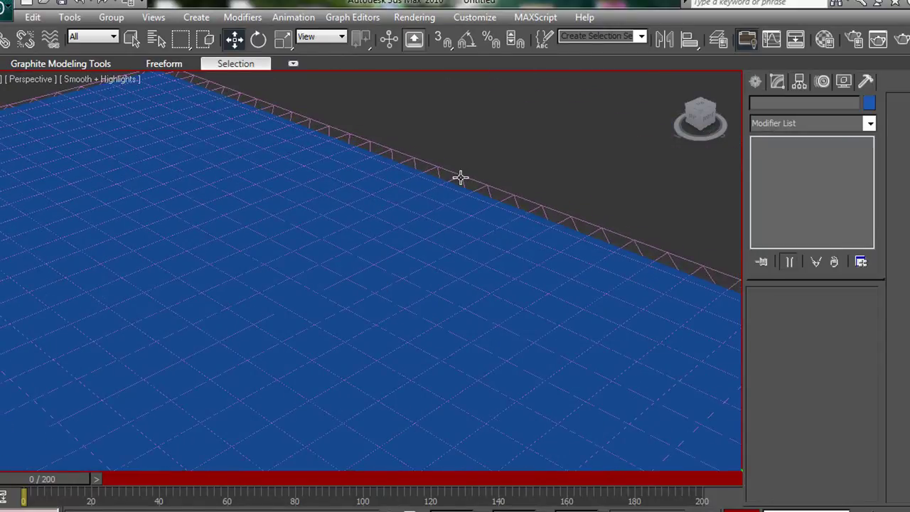
right_click(461, 184)
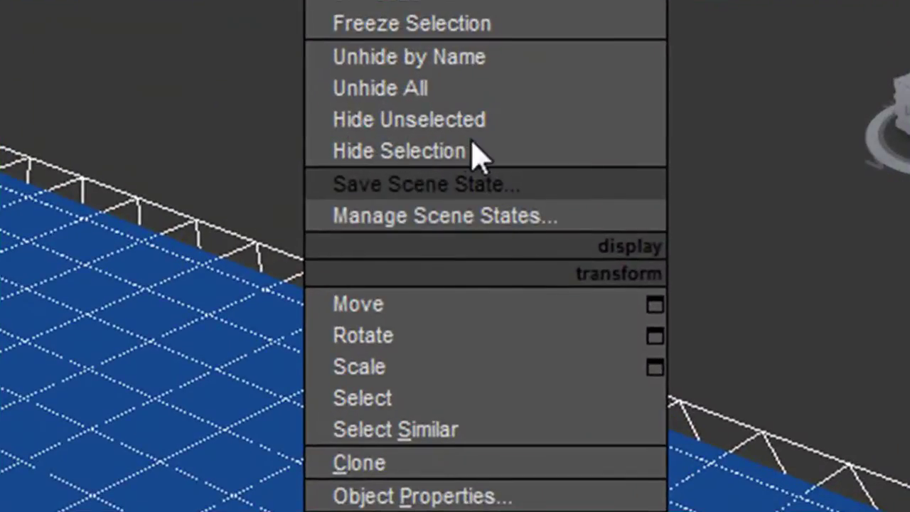
left_click(400, 149)
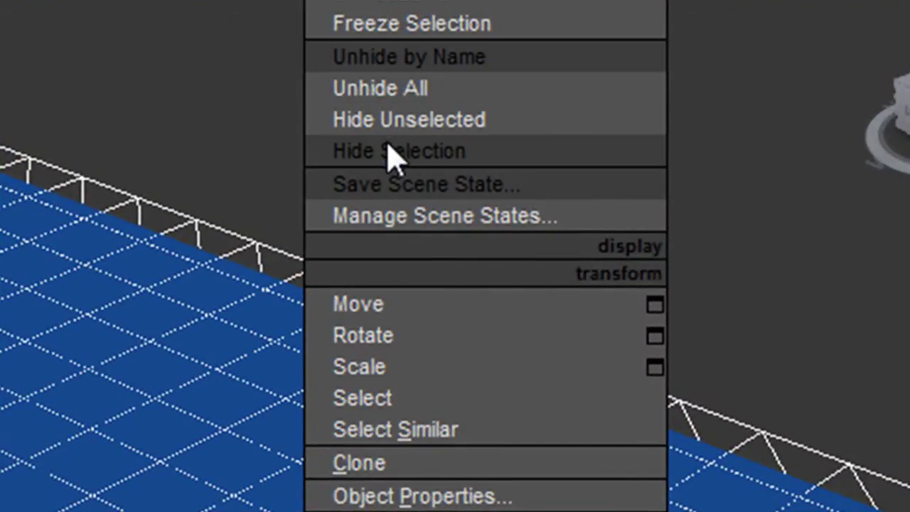
left_click(470, 149)
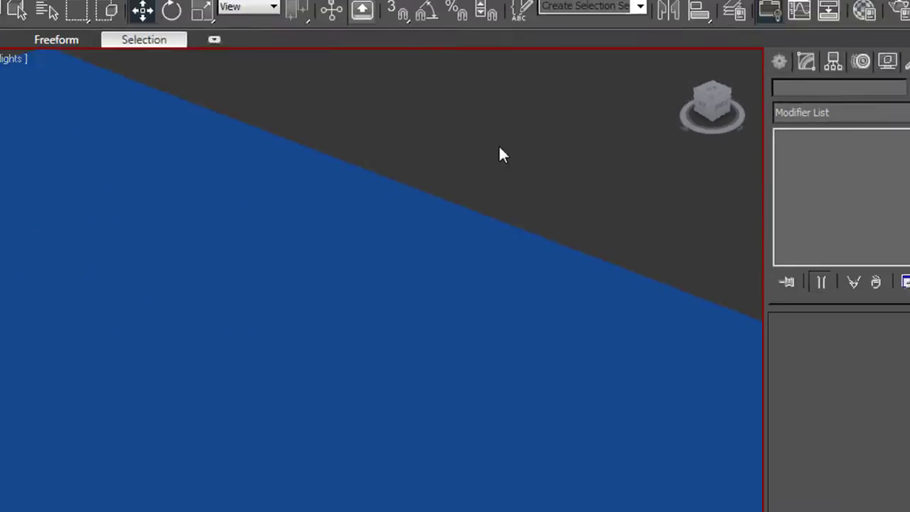
Step: Create the reactor animation again with the water object hidden, and dismiss the Reactor Messages window
scroll(374, 287, "down", 5)
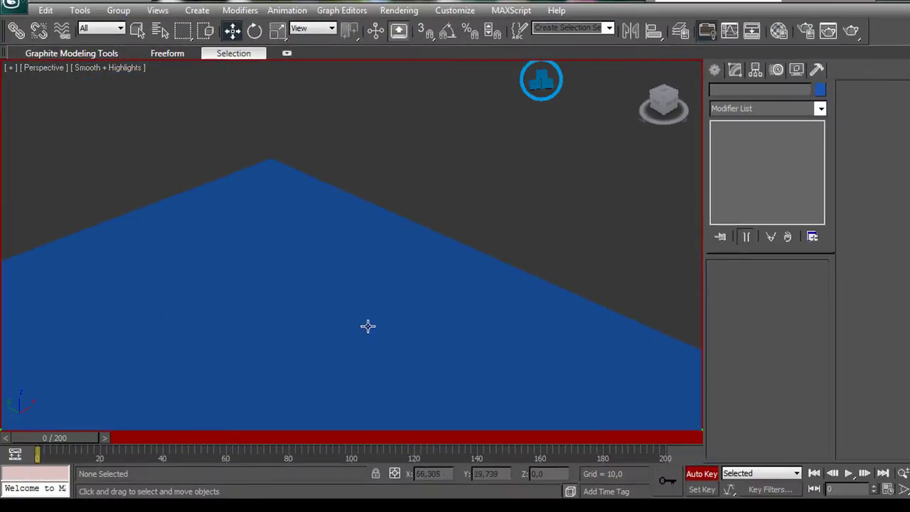
scroll(368, 326, "down", 5)
middle_click_drag(420, 220, 388, 275)
scroll(426, 285, "up", 4)
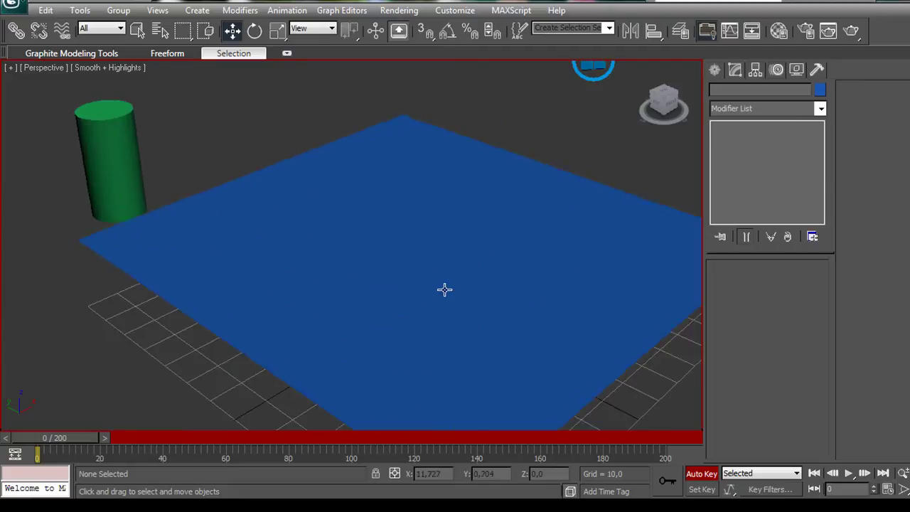
scroll(415, 263, "down", 2)
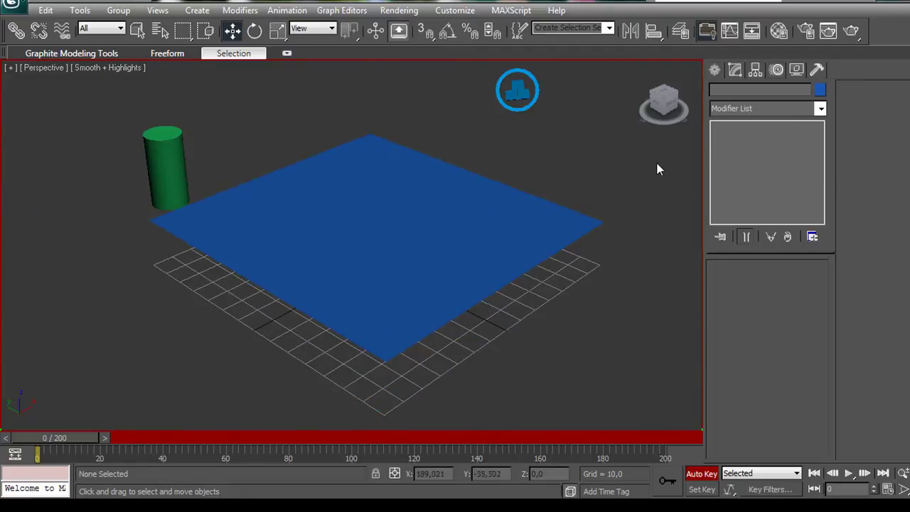
left_click(816, 70)
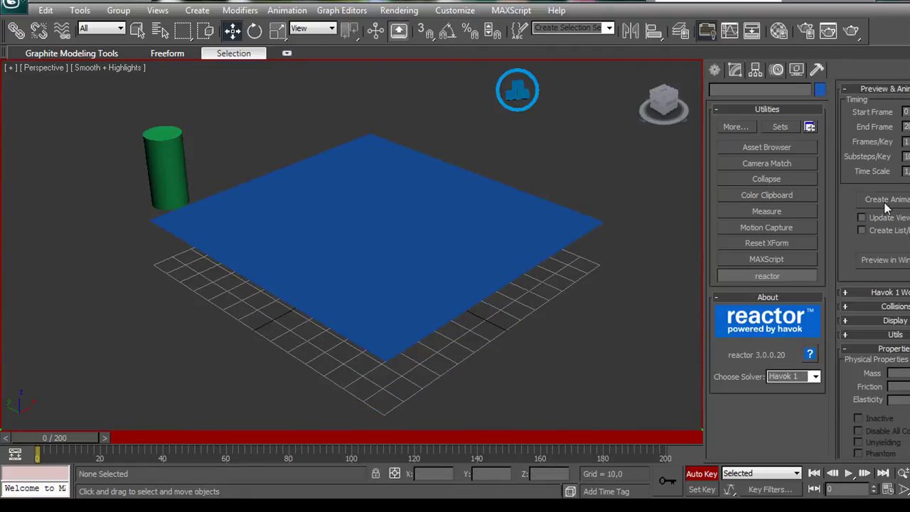
left_click(887, 201)
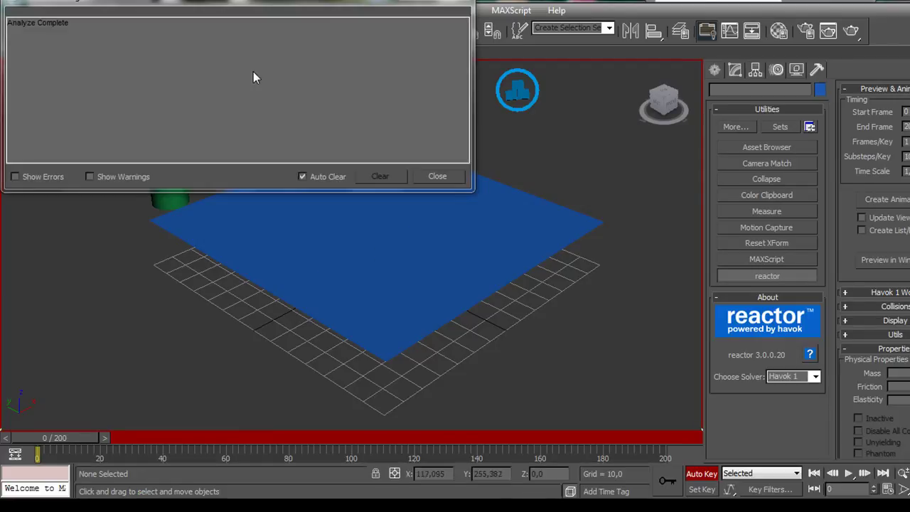
left_click(445, 3)
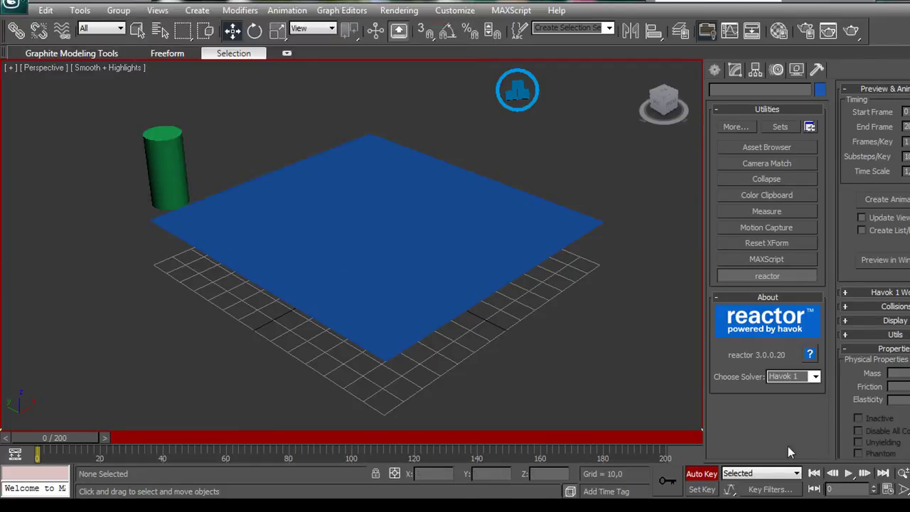
Step: Play the animation to examine the ripples on the plane's surface, stopping at frame 35
left_click(853, 473)
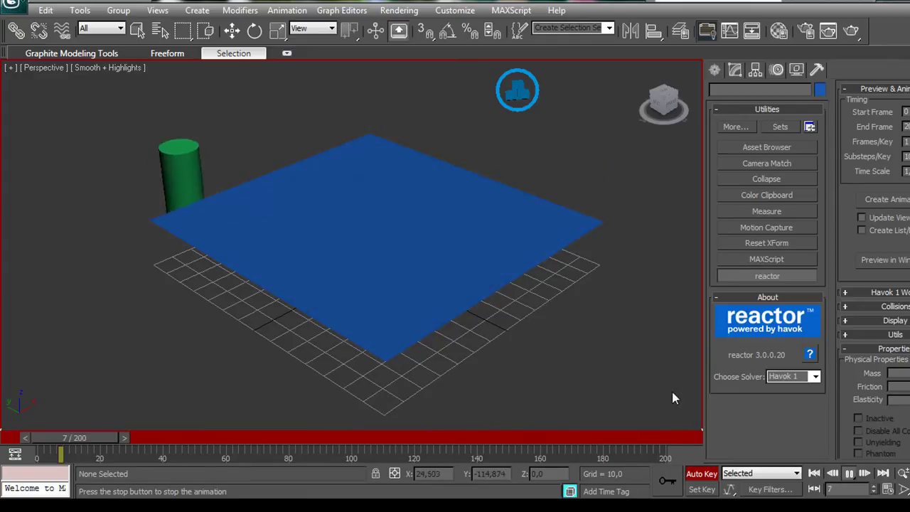
left_click(849, 473)
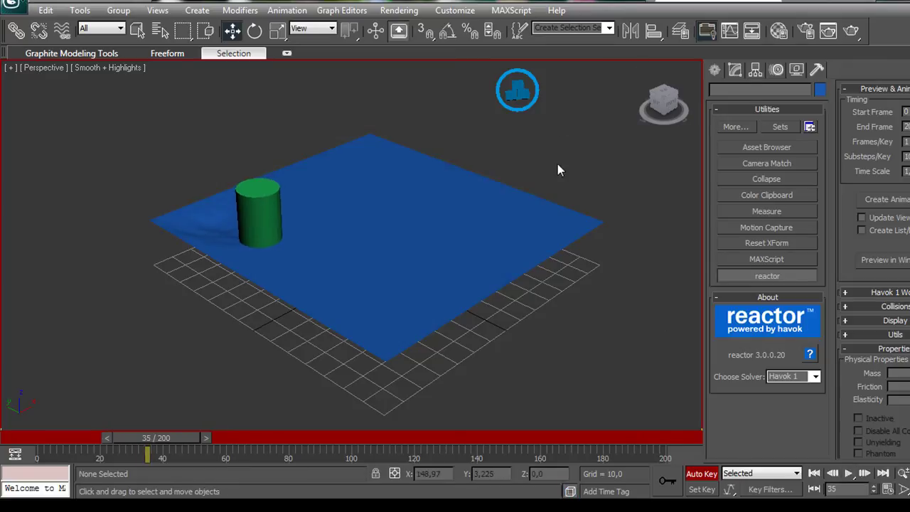
Step: Unhide all objects and play the animation again with the water object displayed, stopping at frame 26
right_click(556, 197)
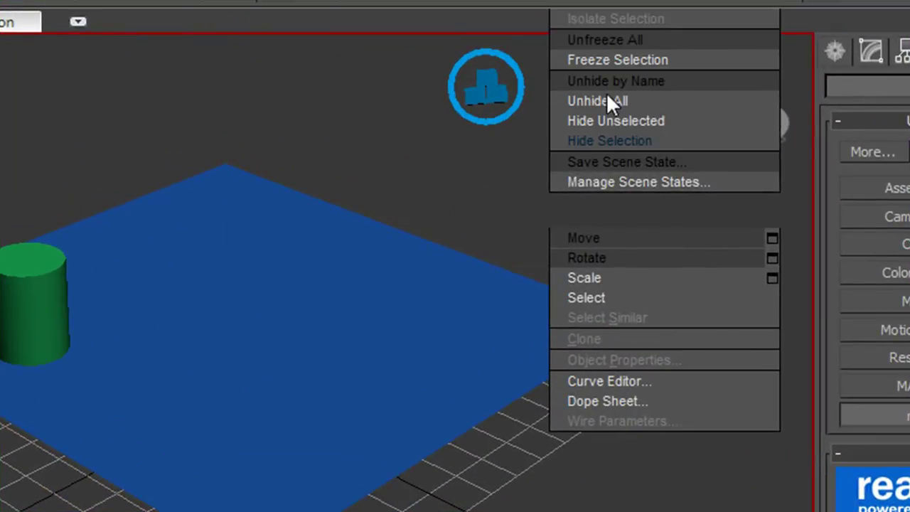
left_click(594, 101)
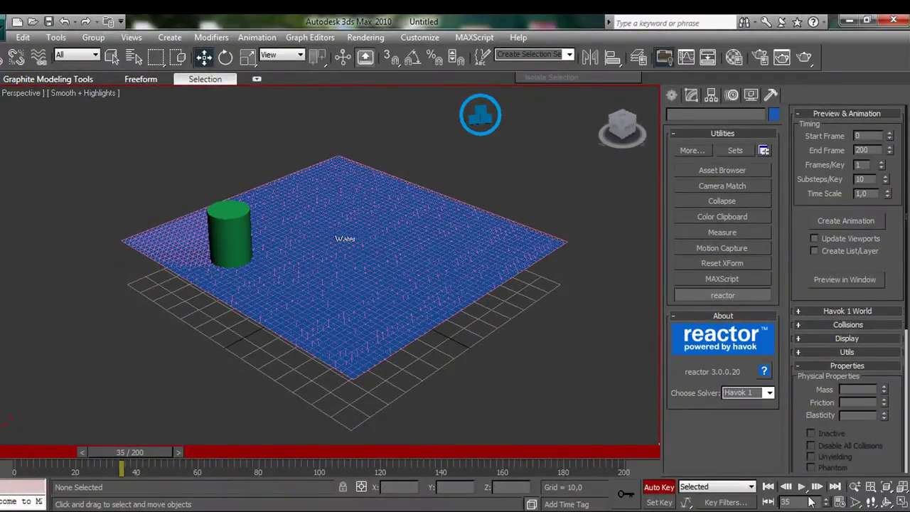
left_click(802, 487)
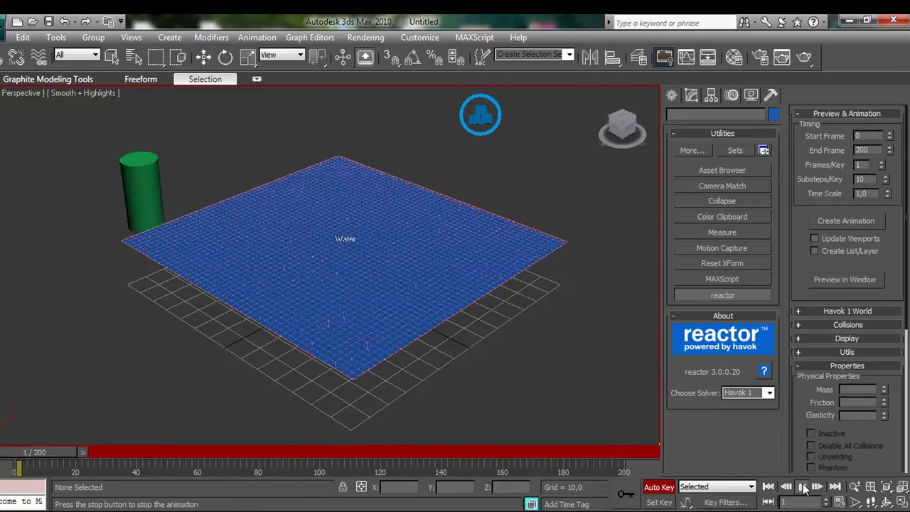
left_click(804, 487)
middle_click_drag(541, 364, 543, 332)
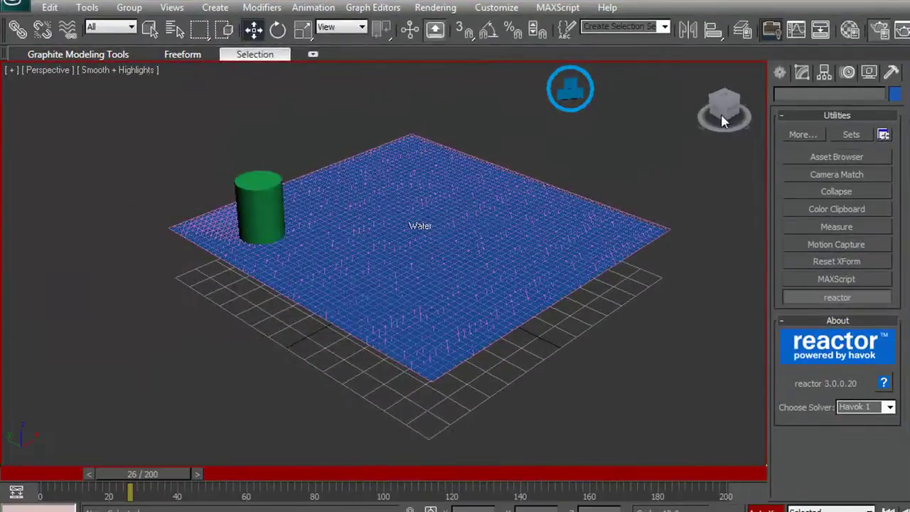
Step: Open the Render Setup, move its window aside and bring up the Render Output settings
key("F10")
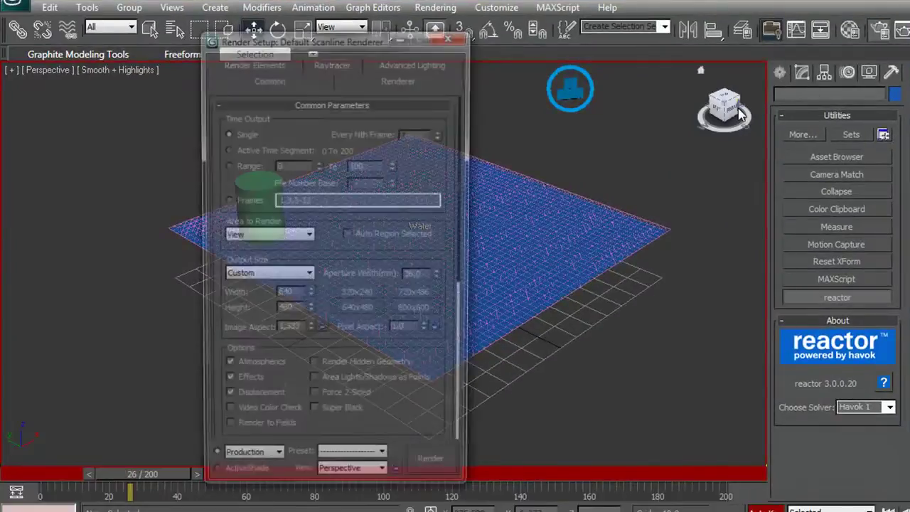
left_click_drag(348, 44, 543, 0)
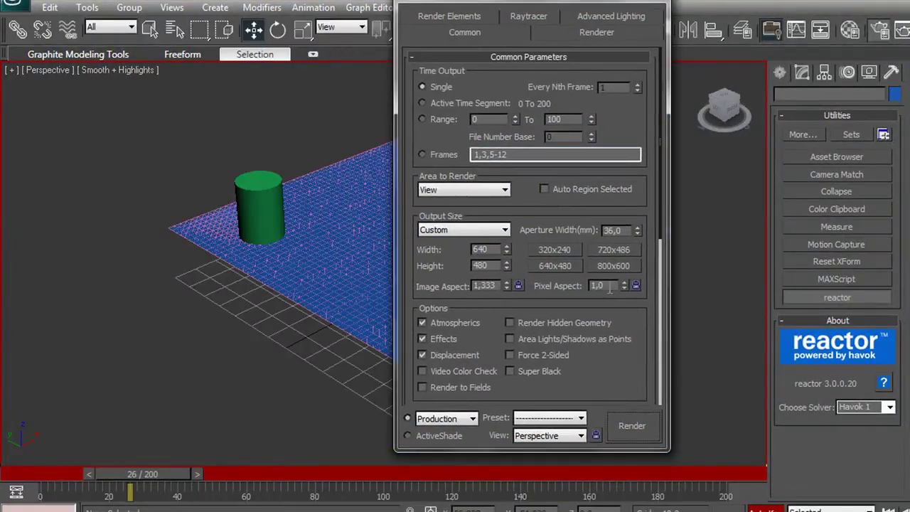
left_click_drag(616, 381, 615, 61)
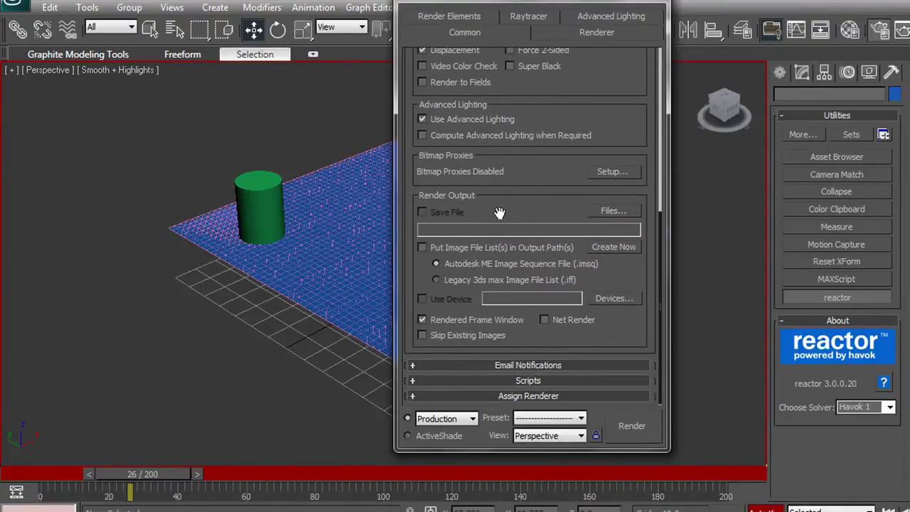
left_click(608, 213)
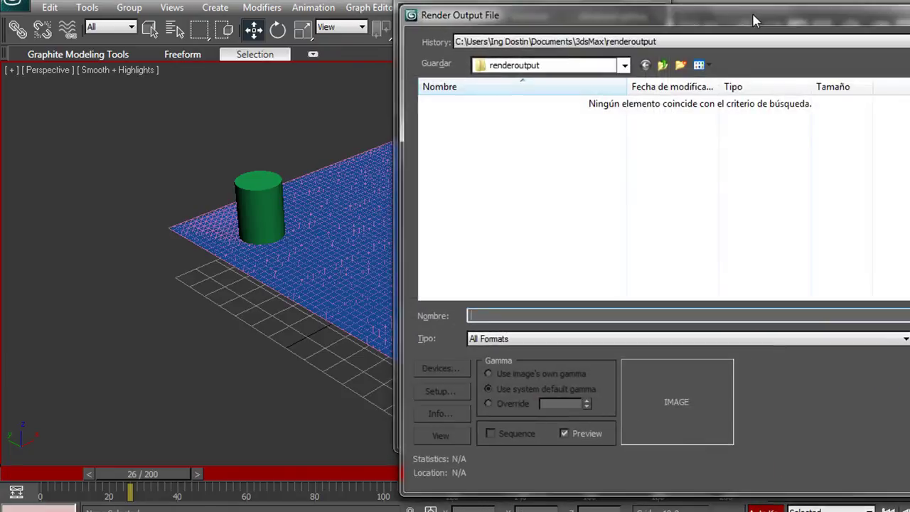
left_click_drag(752, 13, 534, 30)
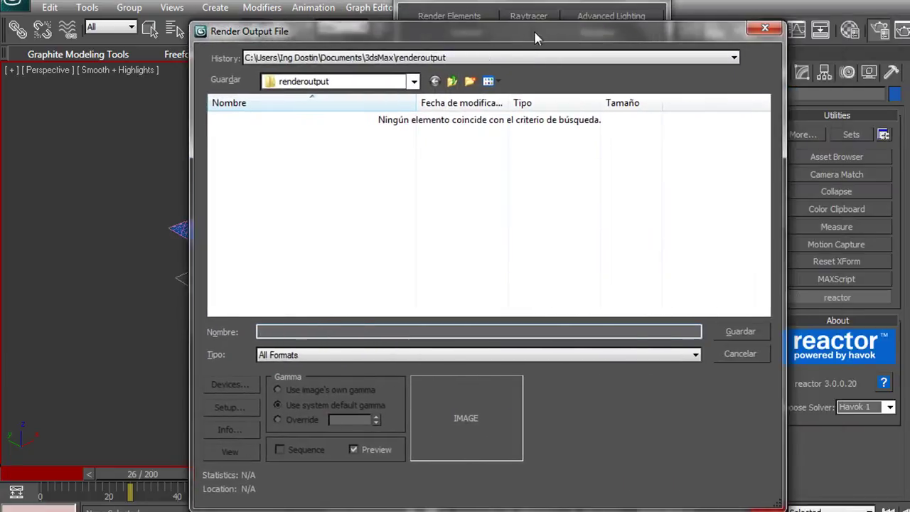
left_click_drag(667, 47, 633, 51)
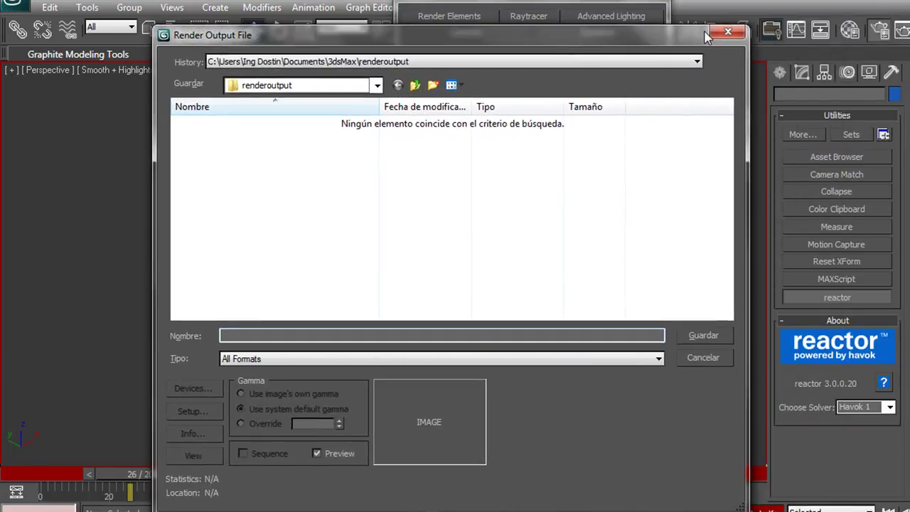
left_click(726, 33)
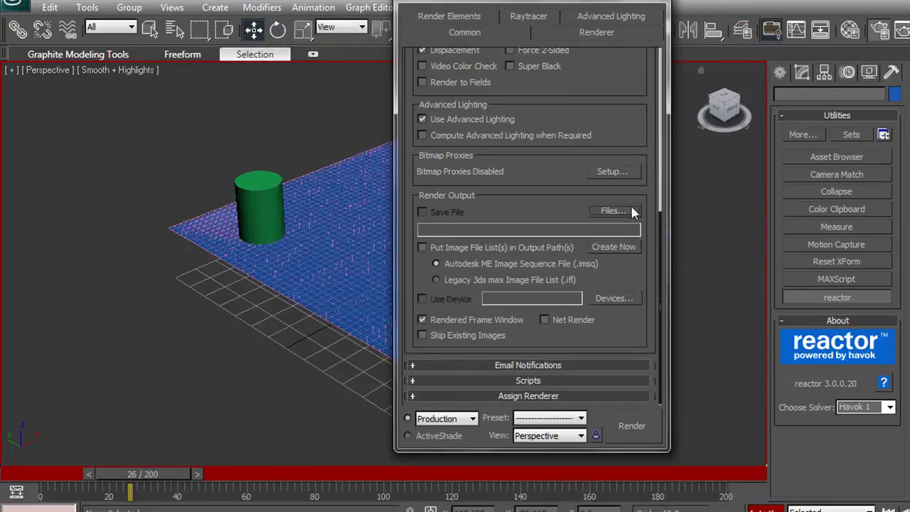
Step: Set the render's time output to the active time segment, 0 to 200, and render the sequence without an assigned file
scroll(621, 153, "up", 8)
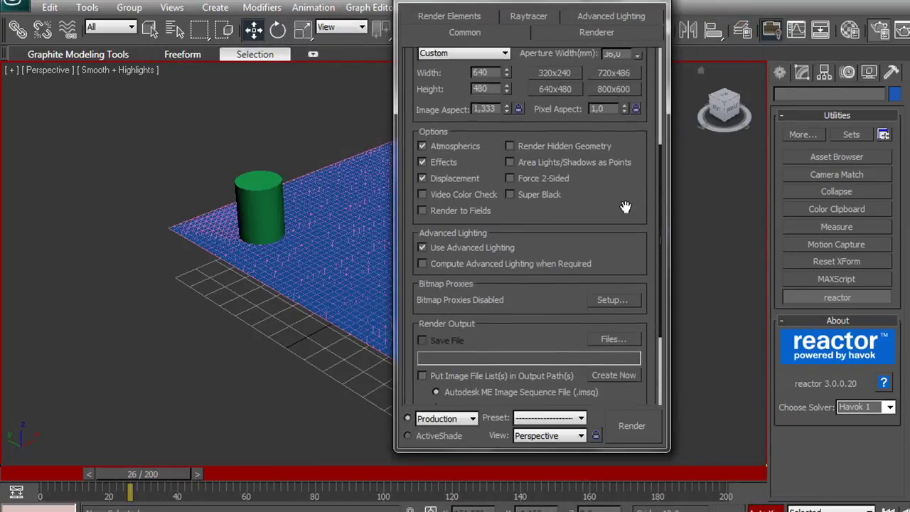
scroll(633, 107, "up", 1)
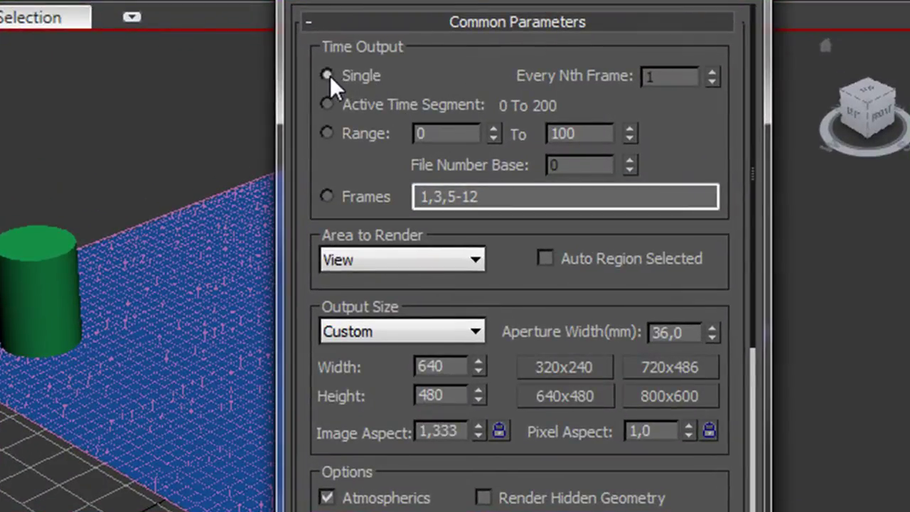
left_click(343, 75)
left_click(327, 104)
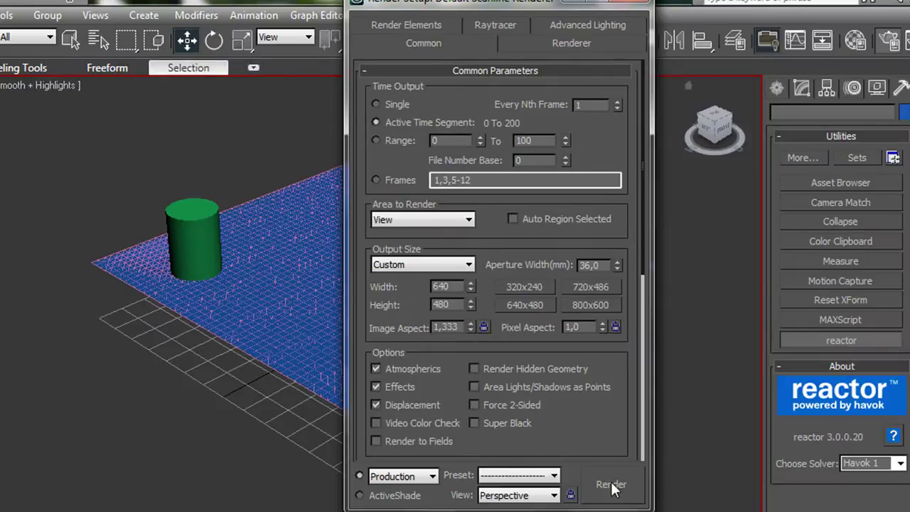
left_click(613, 488)
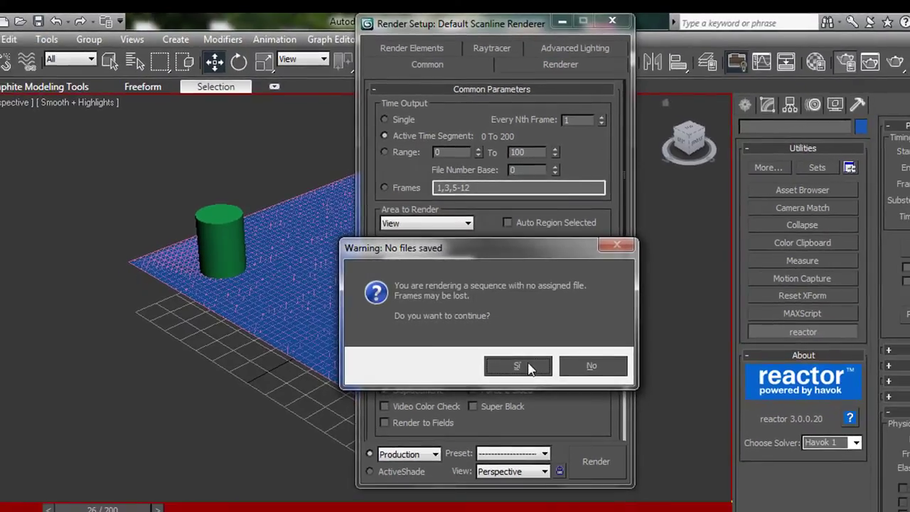
left_click(528, 364)
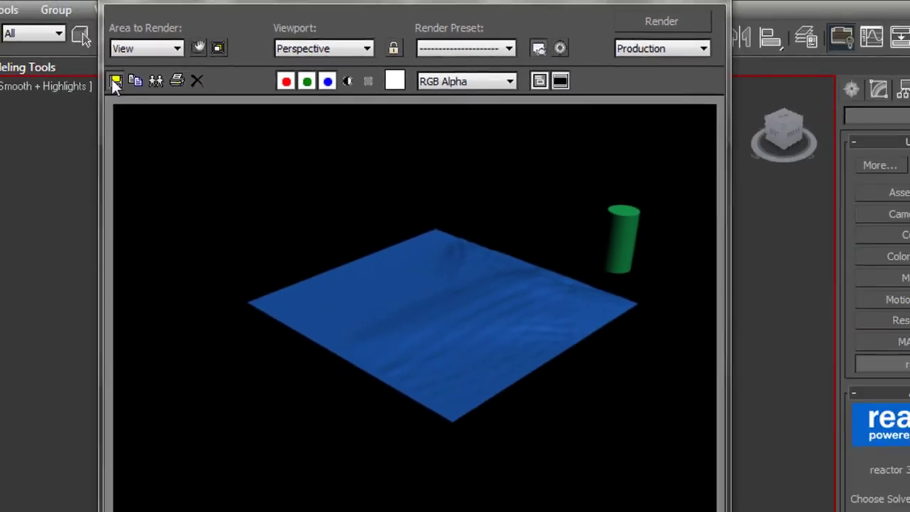
Step: Start saving the rendered image, and create and open a folder named Proyecto in the Vídeos library
left_click(151, 104)
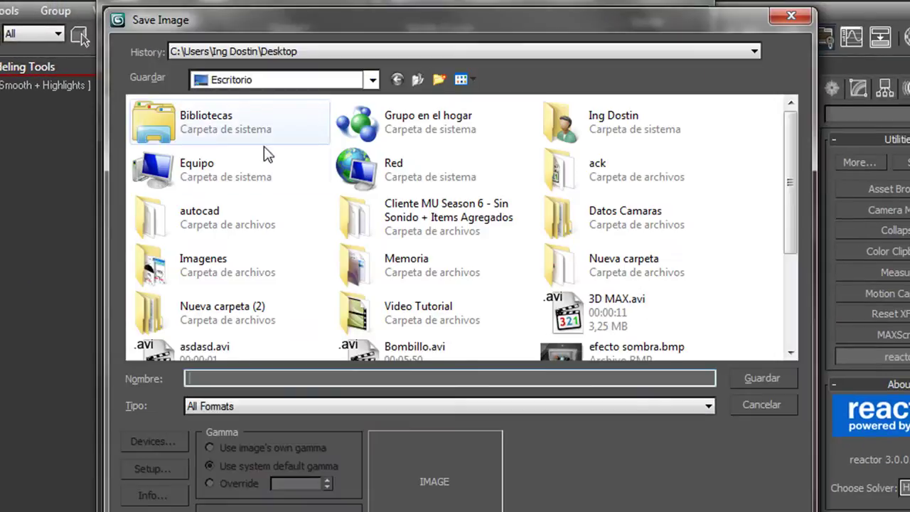
double_click(248, 123)
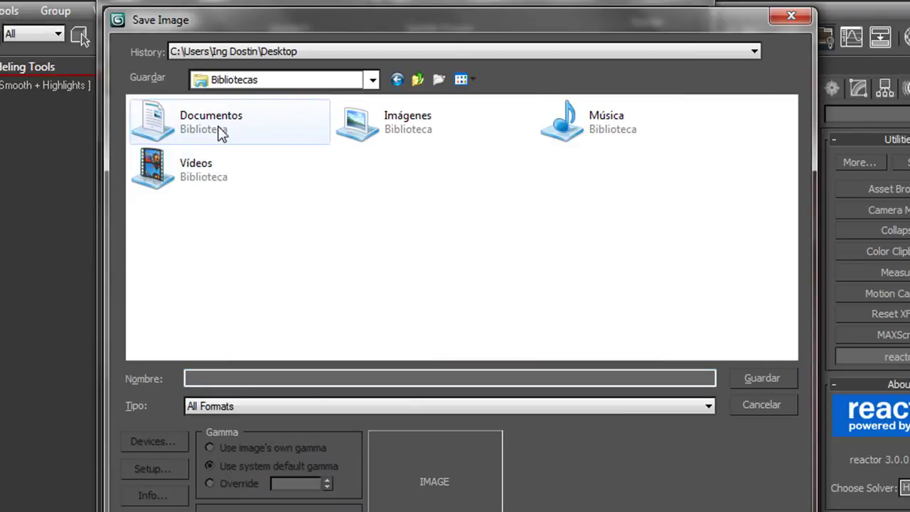
double_click(207, 177)
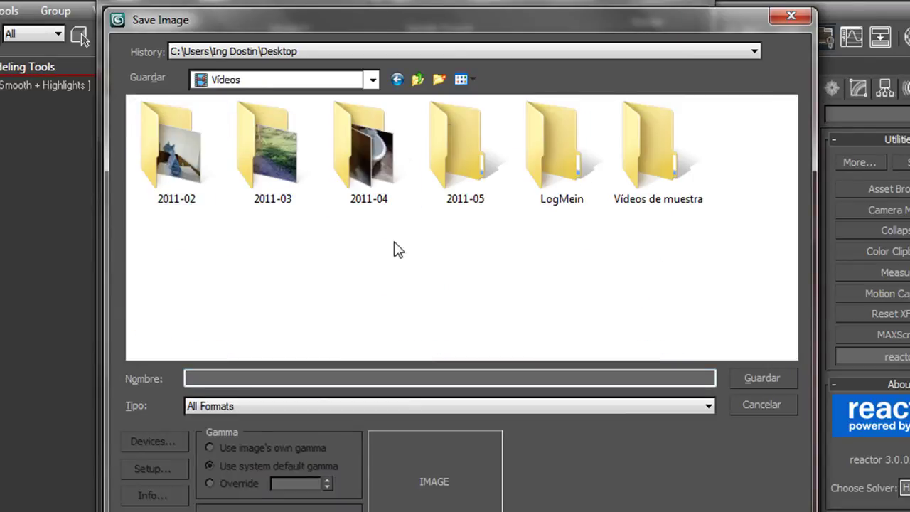
left_click(418, 78)
double_click(206, 171)
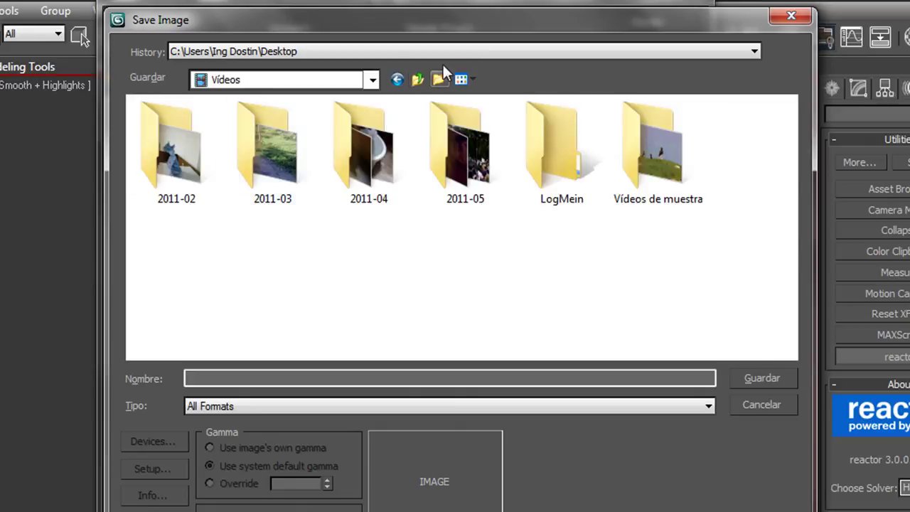
key("ctrl+shift+n")
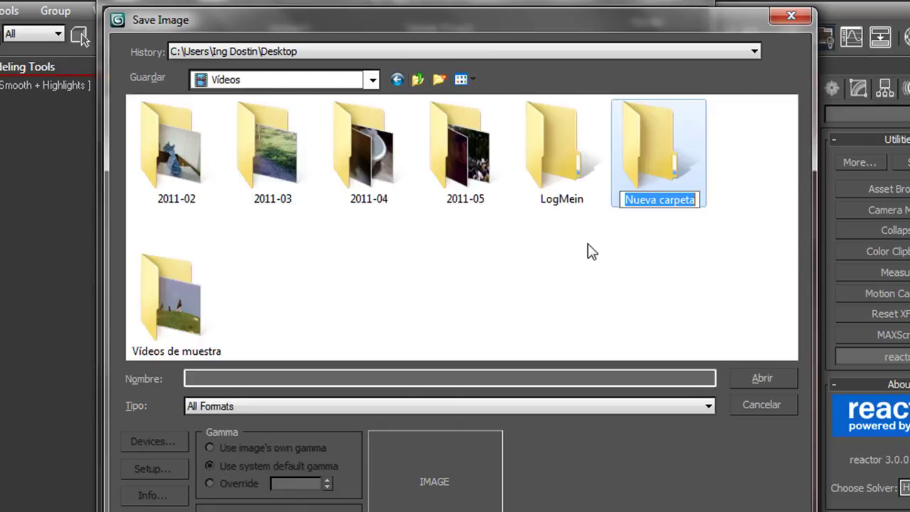
type("Pr")
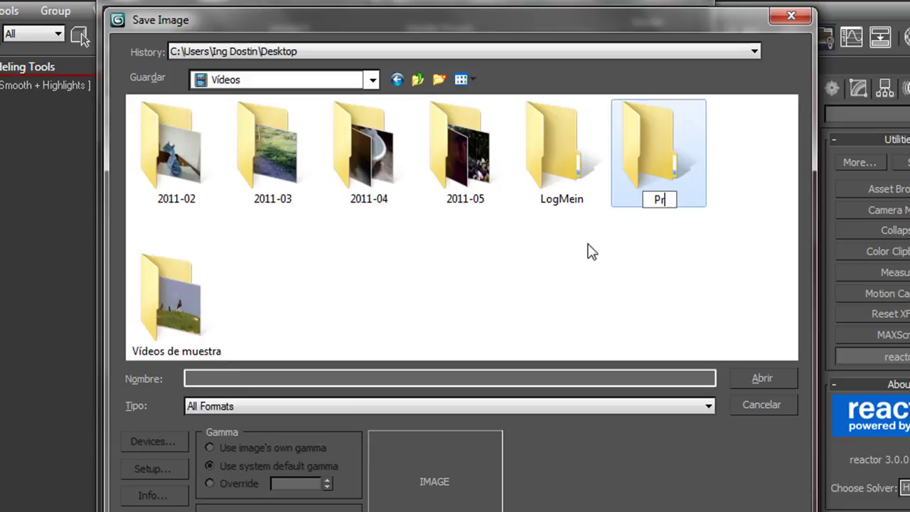
type("yoyecto")
key("Return")
key("Return")
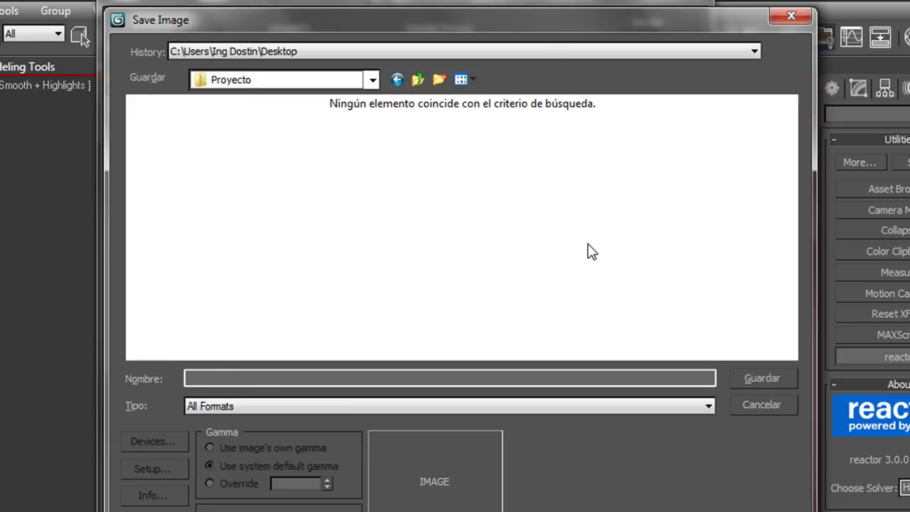
Step: Save the rendered image as agua in AVI format with the Cinepak codec at quality 100, and close the rendered frame window
left_click(269, 378)
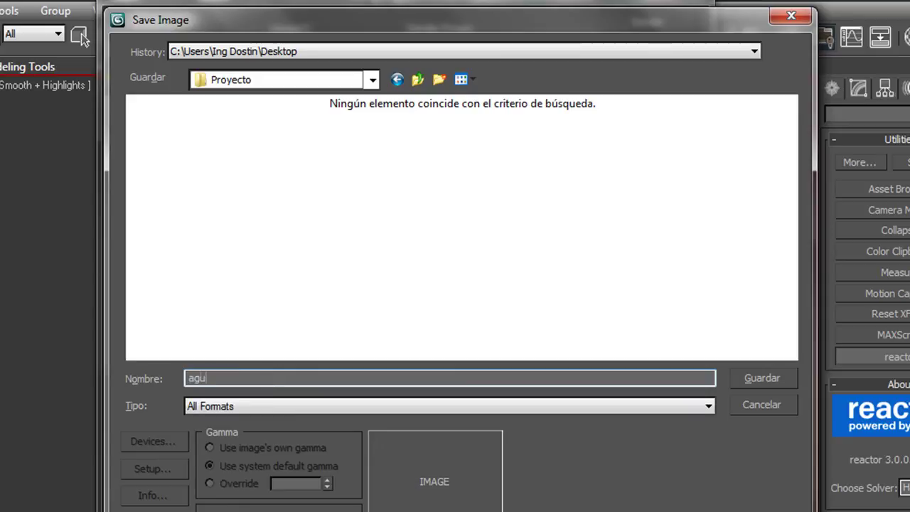
left_click(245, 406)
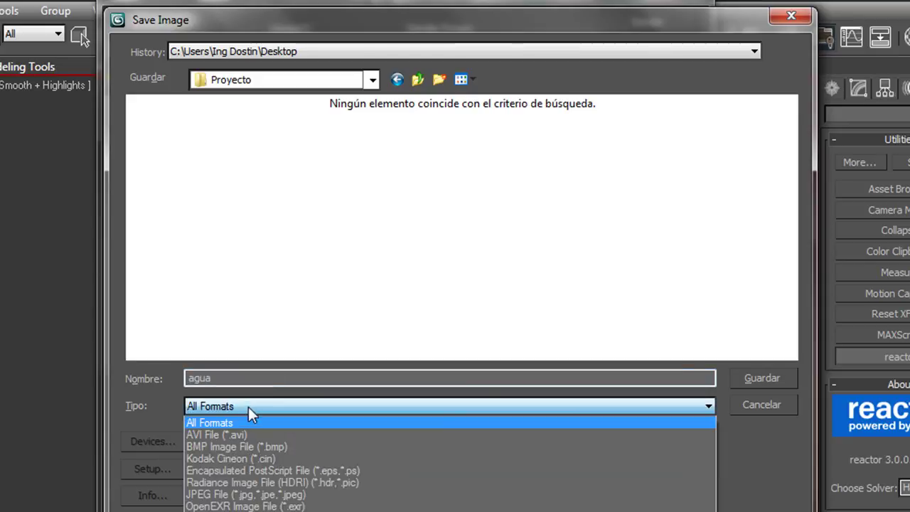
left_click(232, 435)
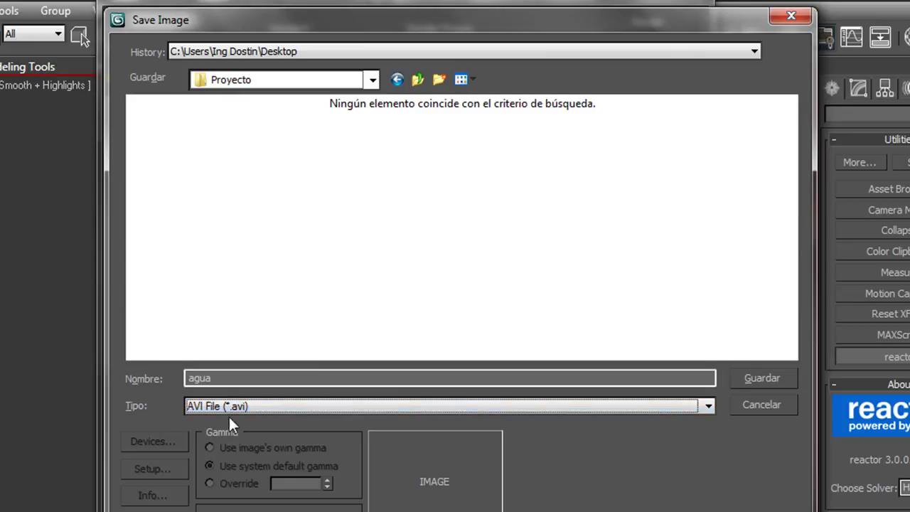
left_click(766, 383)
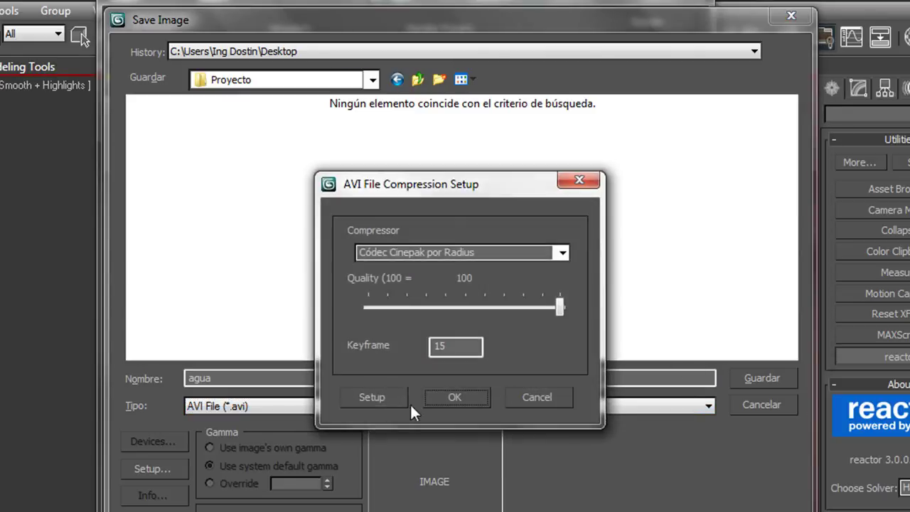
left_click(460, 397)
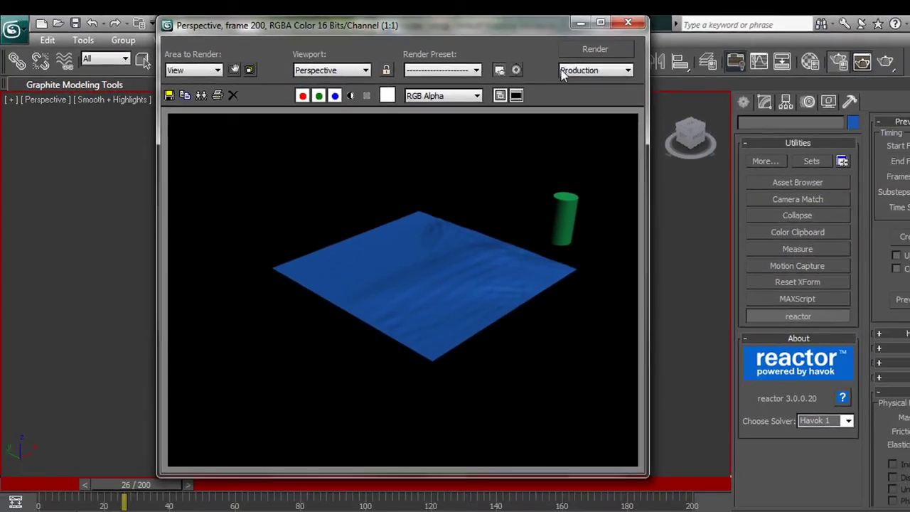
left_click(625, 27)
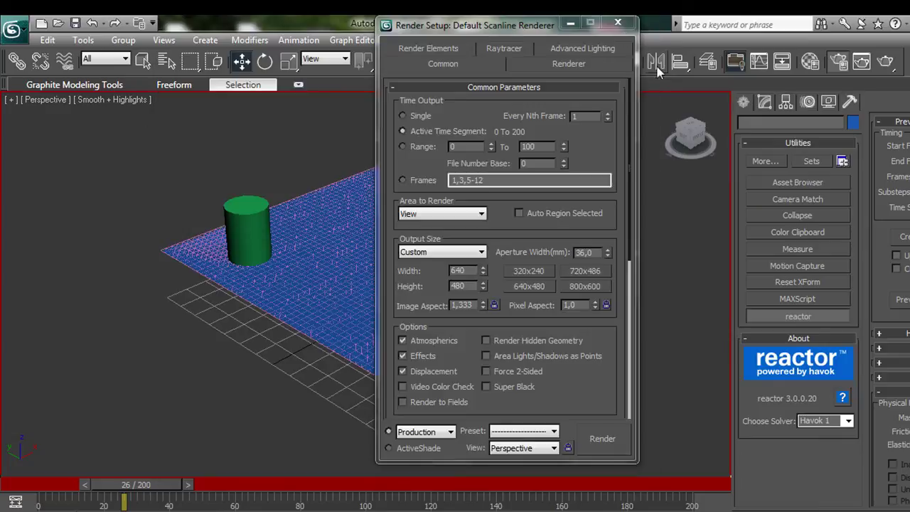
Step: Start choosing the render output file and browse to the Proyecto folder inside the account's Mis vídeos folder
left_click_drag(590, 375, 582, 96)
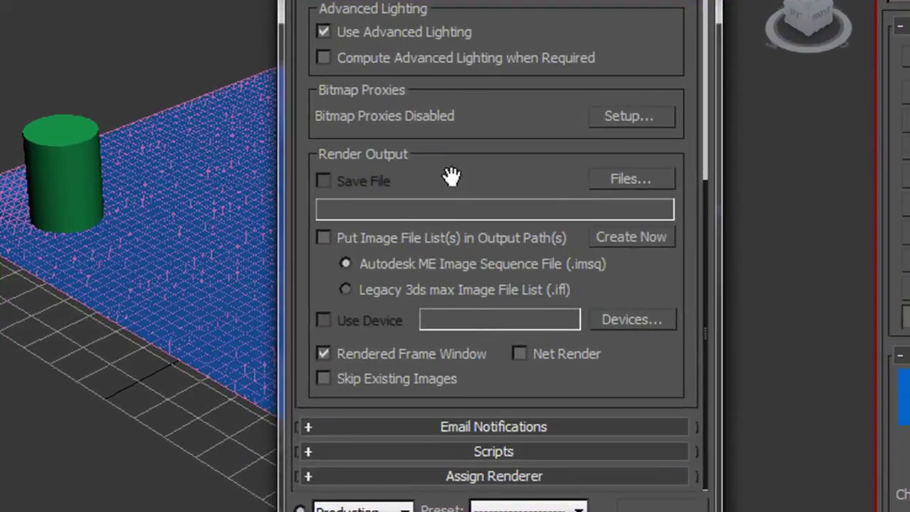
left_click(658, 184)
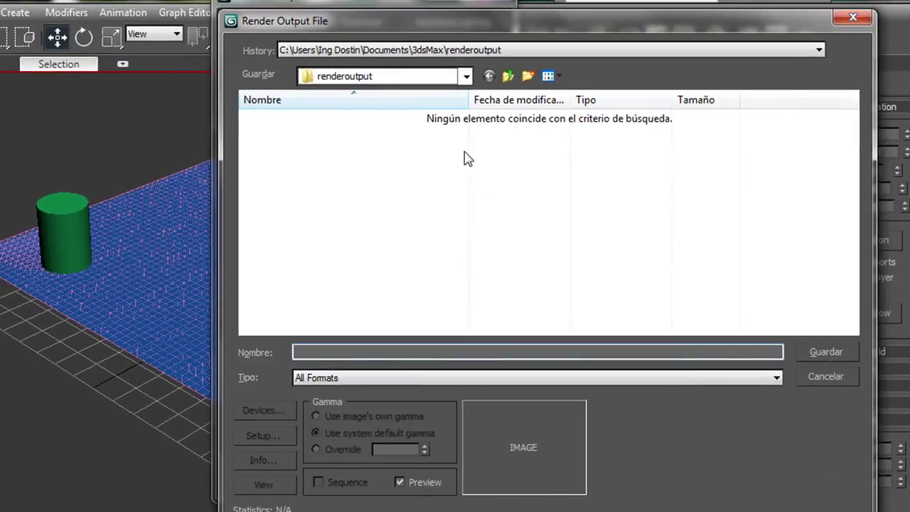
left_click(462, 78)
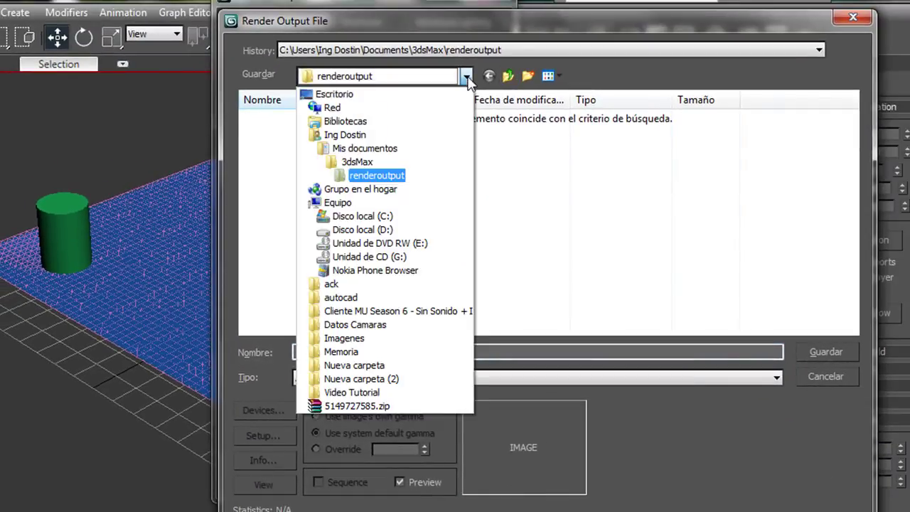
left_click(347, 135)
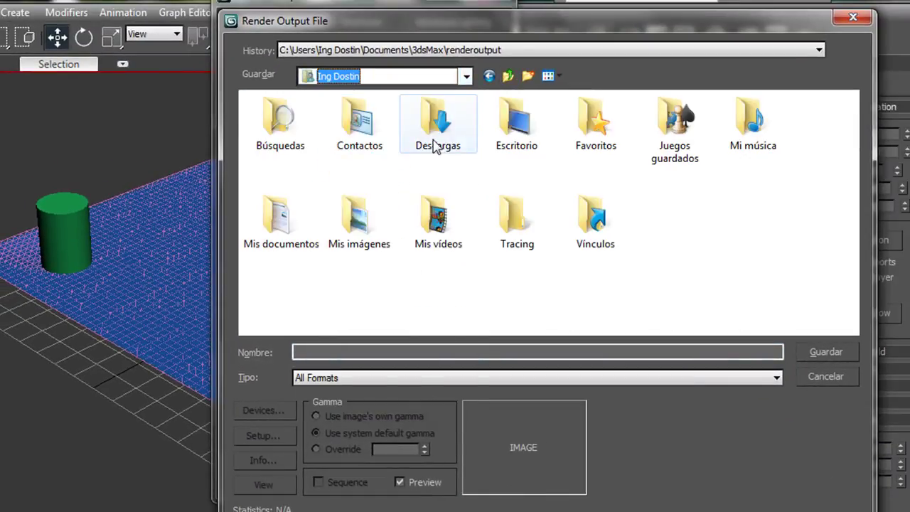
double_click(466, 220)
double_click(717, 147)
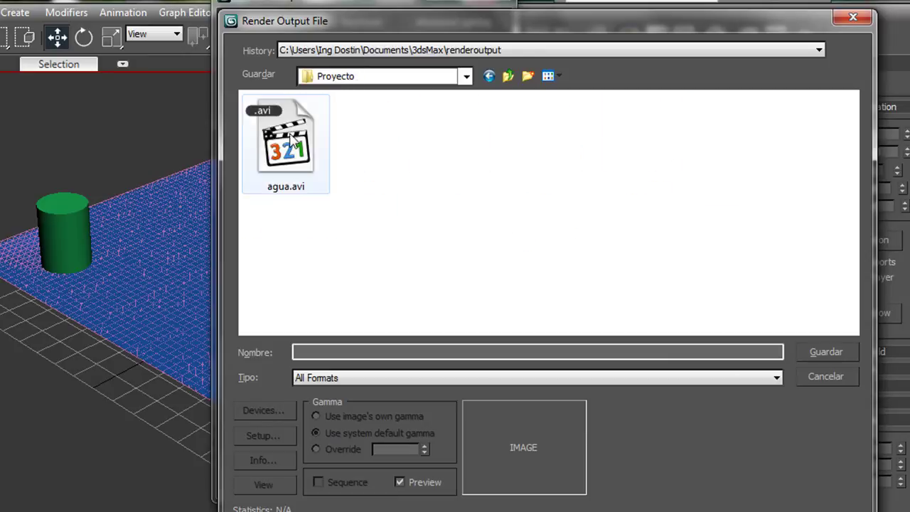
Step: Assign the existing agua.avi as the render output file and render the sequence to it, accepting the overwrite
left_click(278, 187)
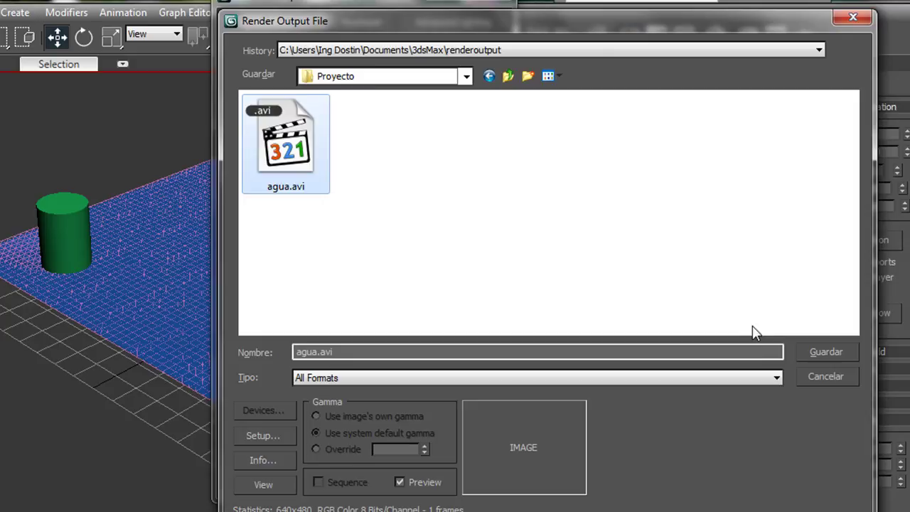
left_click(829, 350)
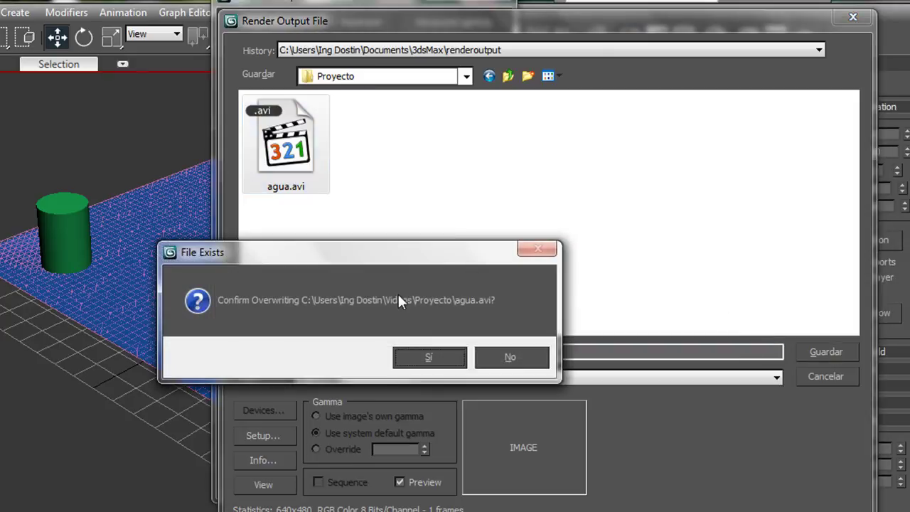
left_click(430, 359)
left_click(542, 369)
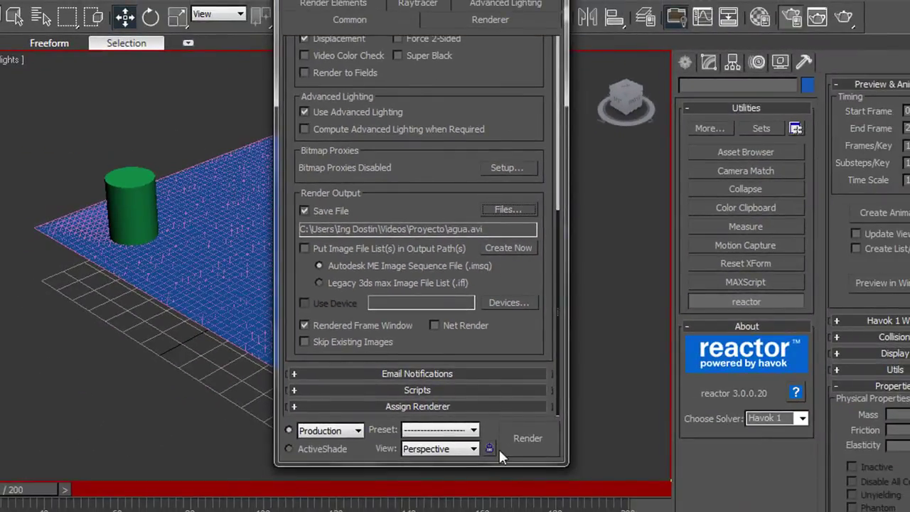
left_click(528, 439)
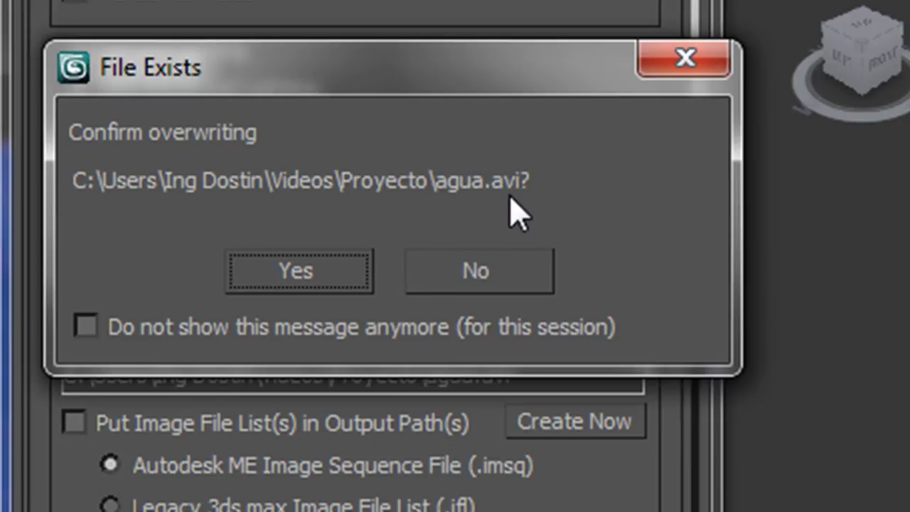
left_click(282, 281)
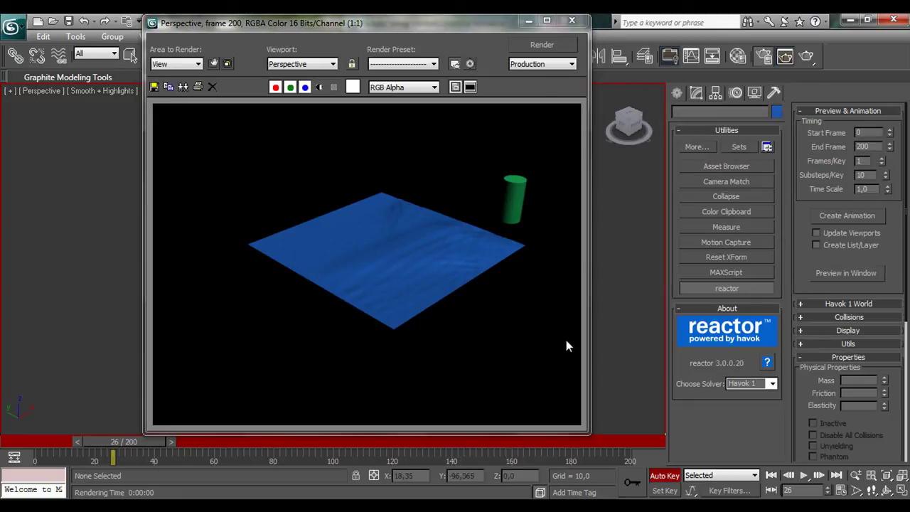
Step: Switch to Windows Explorer, go to the Proyecto folder in the Vídeos library and open agua.avi to view the rendered animation
key("super")
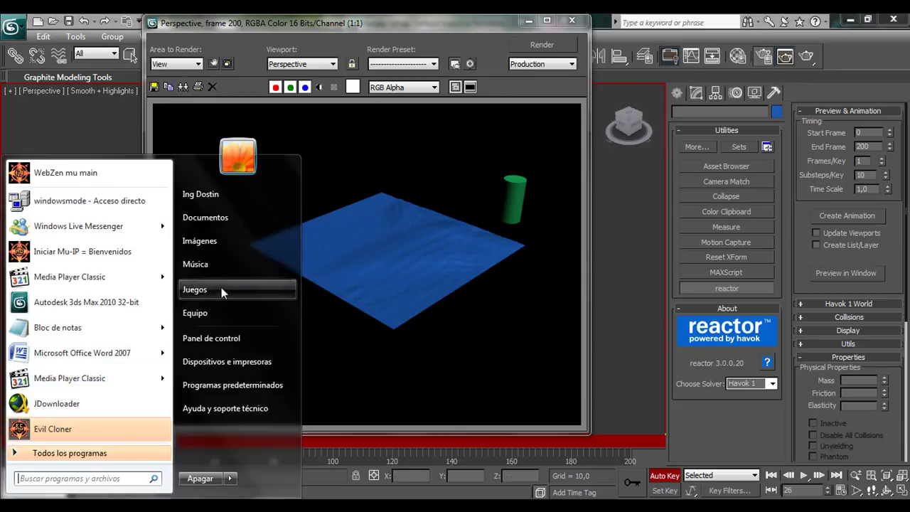
left_click(222, 217)
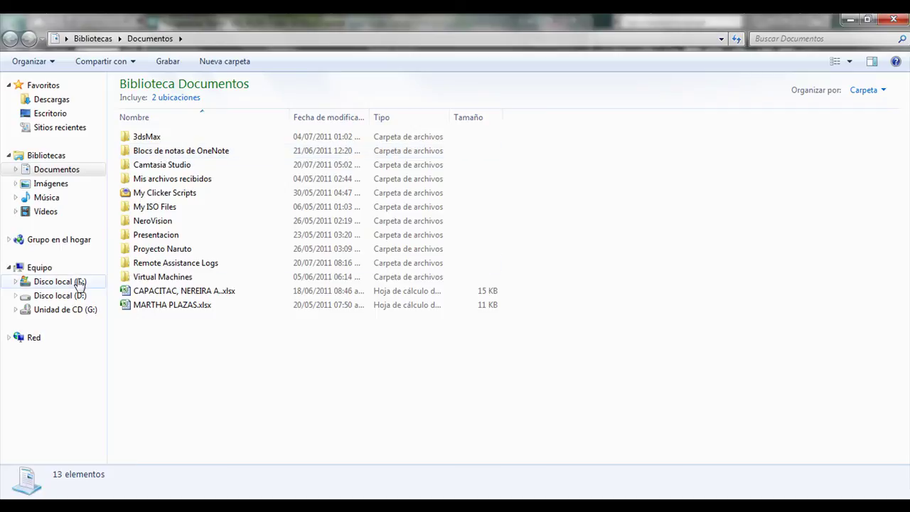
left_click(45, 211)
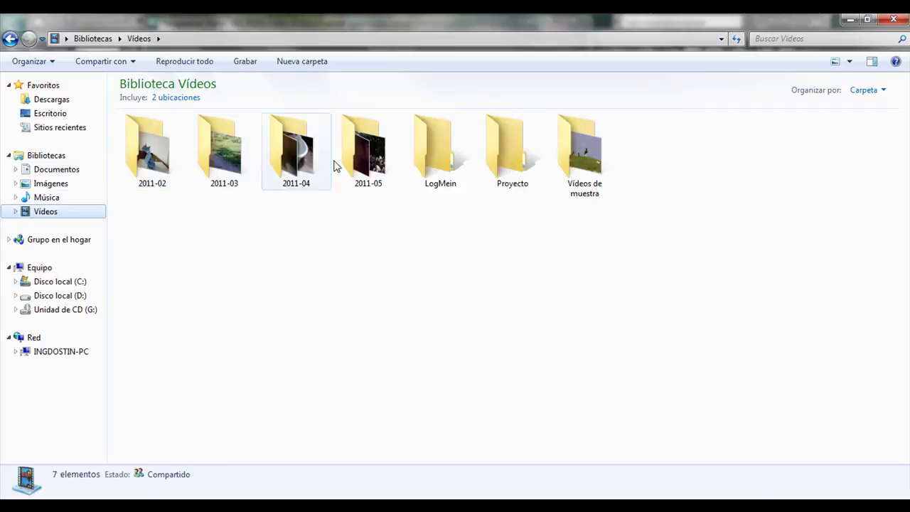
double_click(512, 149)
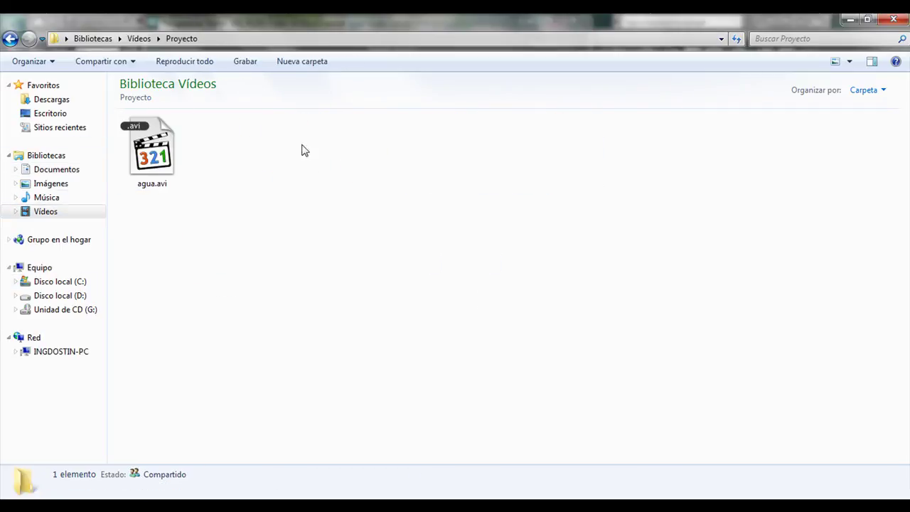
left_click(162, 151)
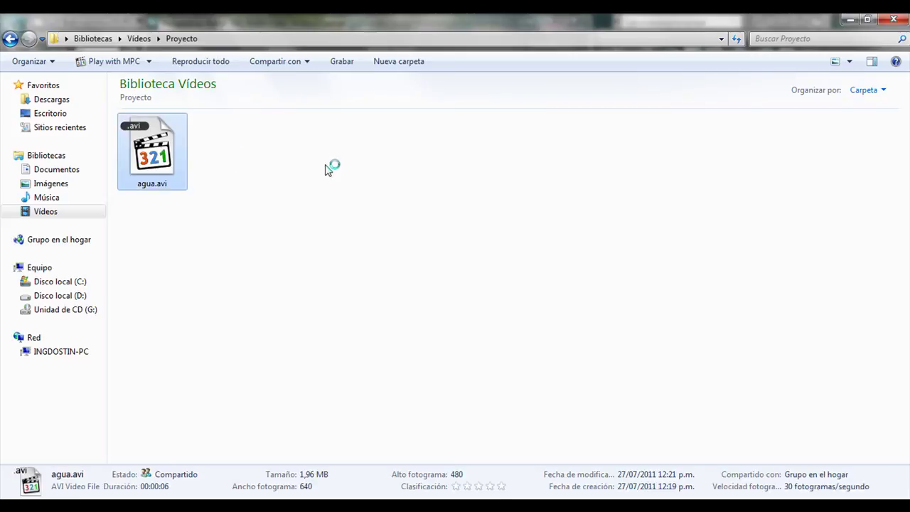